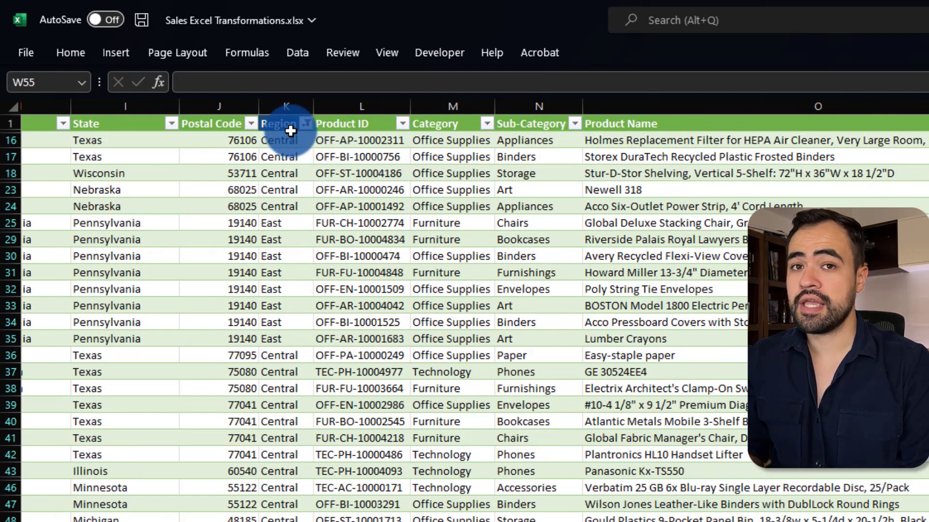
pyautogui.click(305, 124)
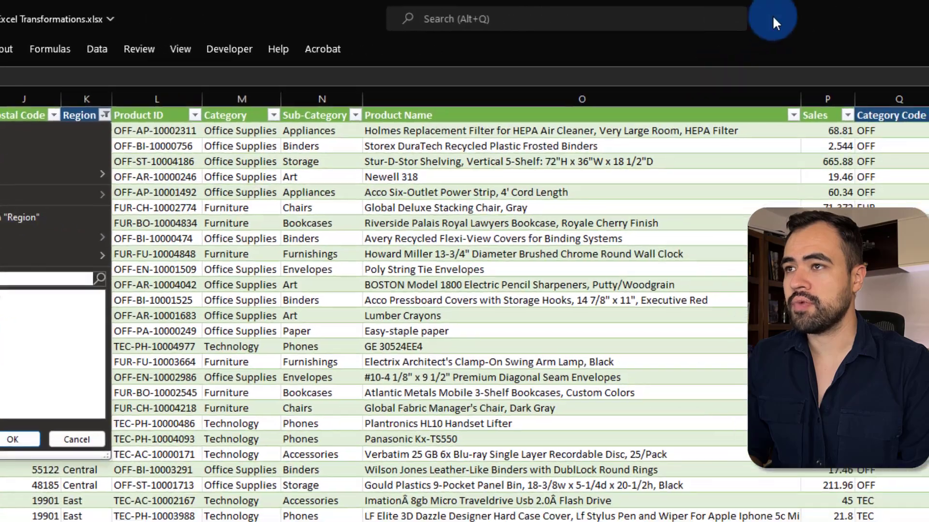
pyautogui.click(759, 18)
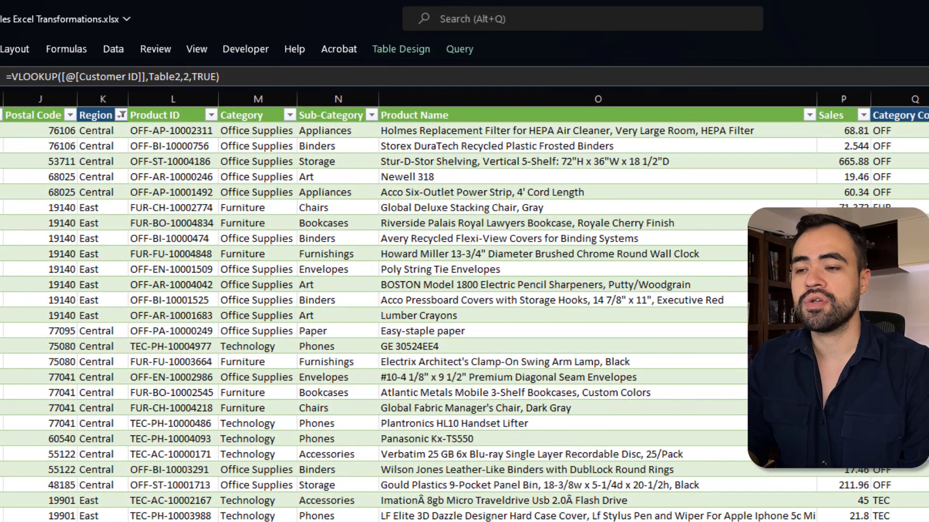
pyautogui.hscroll(-10, 465, 305)
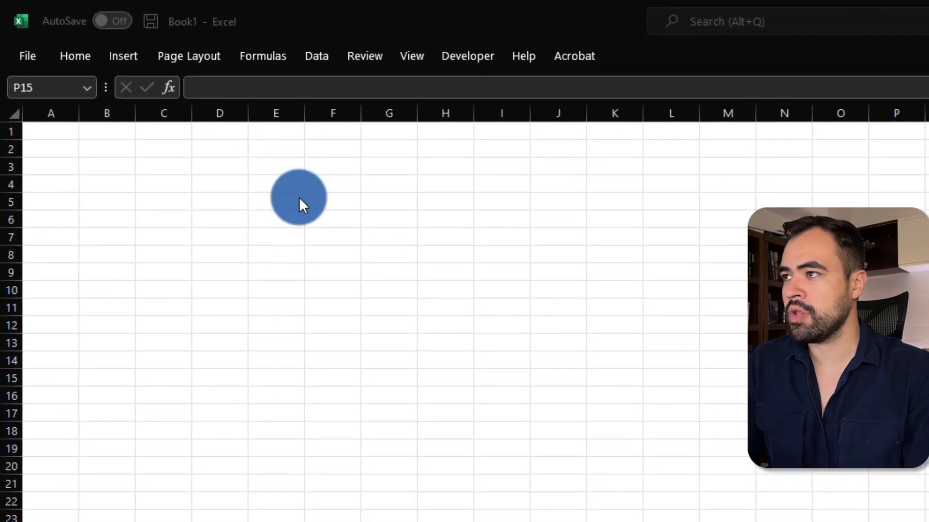
# Step: Import the Sales.xlsx workbook from the Excercise folder as a data source for the blank workbook
pyautogui.click(317, 56)
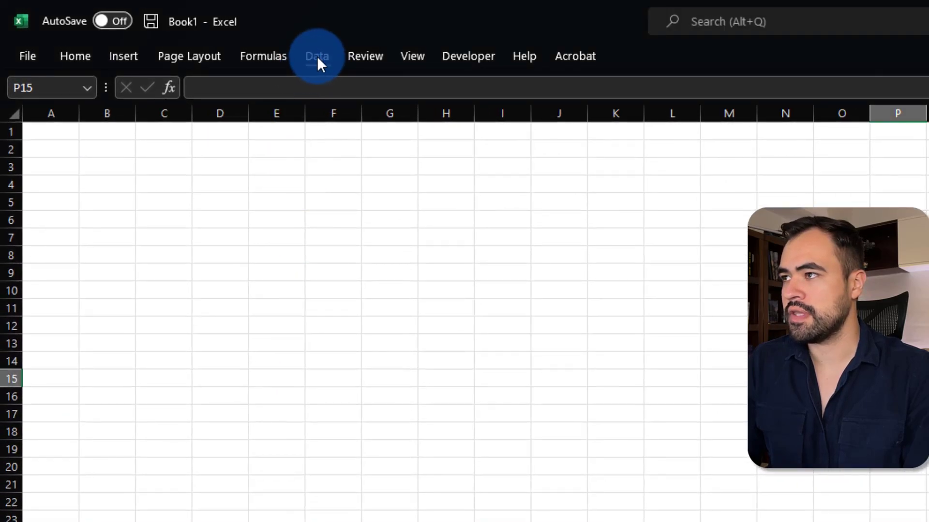
pyautogui.click(320, 56)
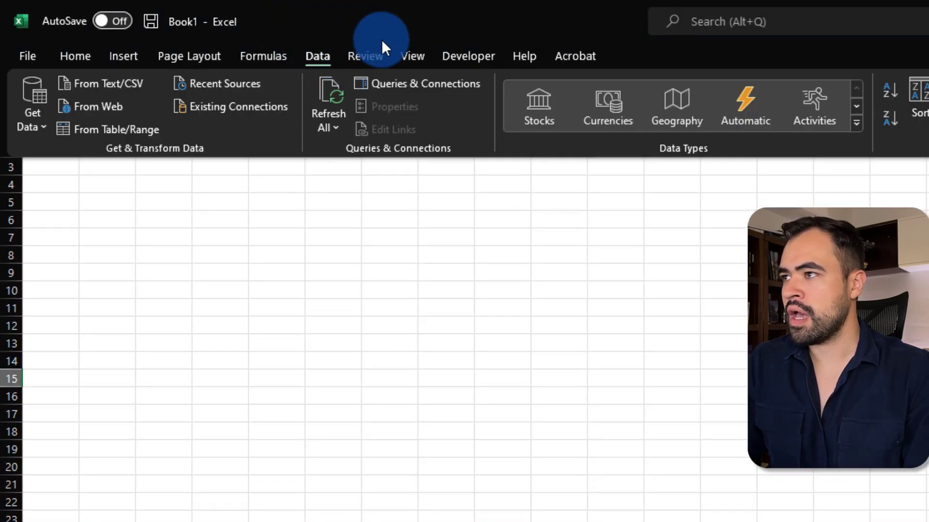
pyautogui.click(31, 115)
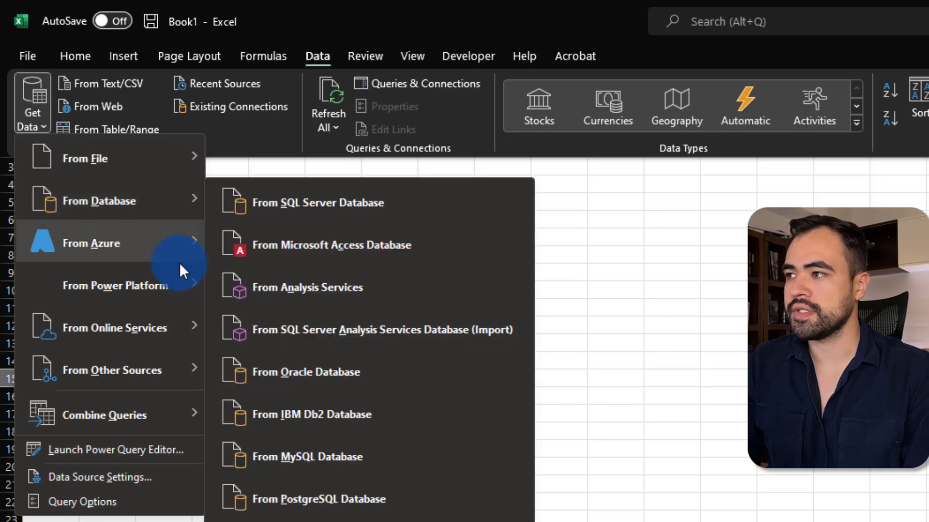
pyautogui.moveTo(137, 159)
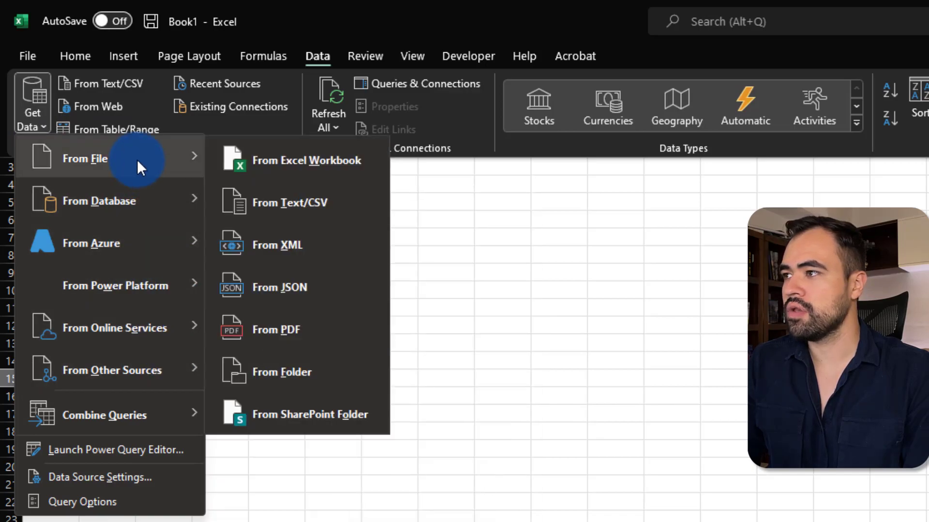
pyautogui.click(265, 161)
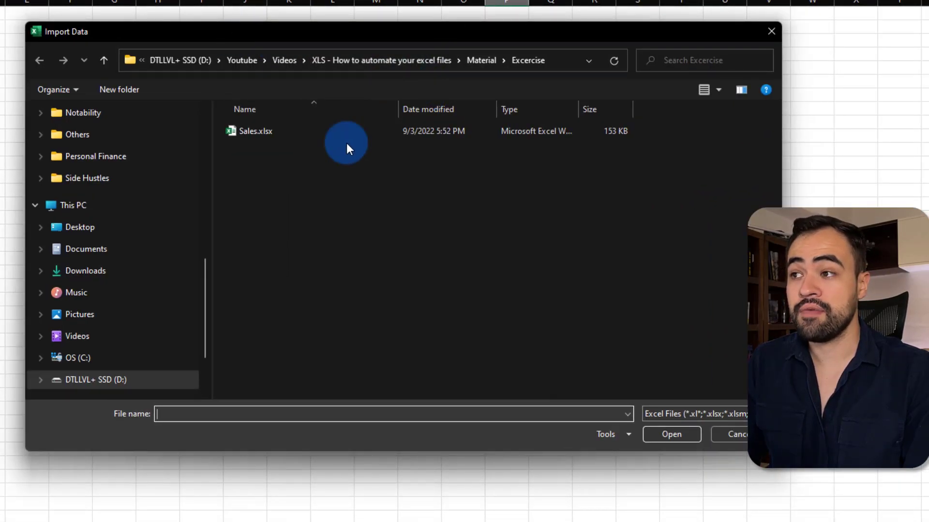
pyautogui.click(283, 133)
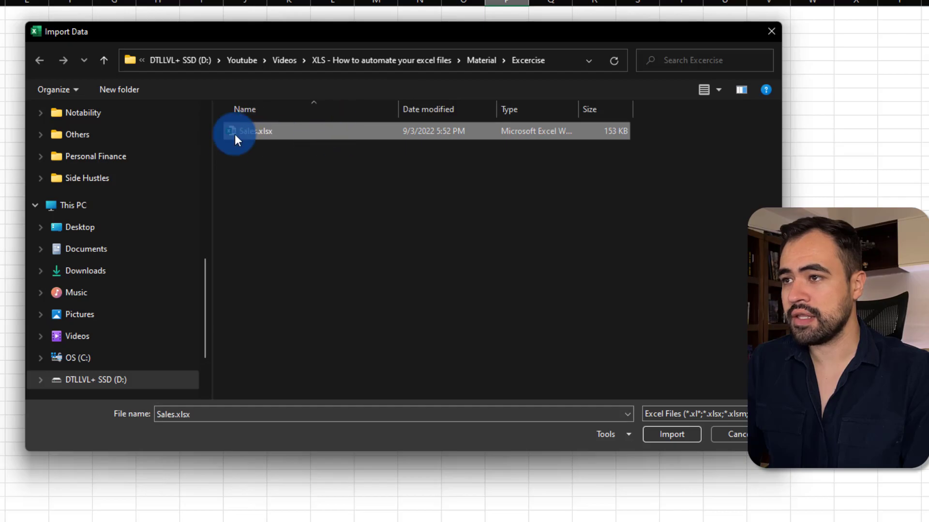
pyautogui.click(662, 433)
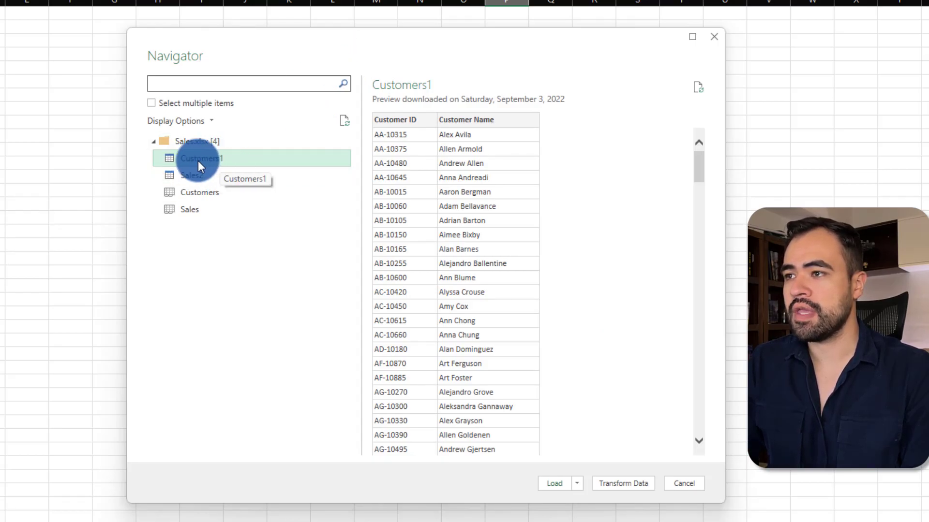
# Step: Select both the Customers1 and Sales2 tables of Sales.xlsx and open them for transformation in the Power Query Editor
pyautogui.click(194, 175)
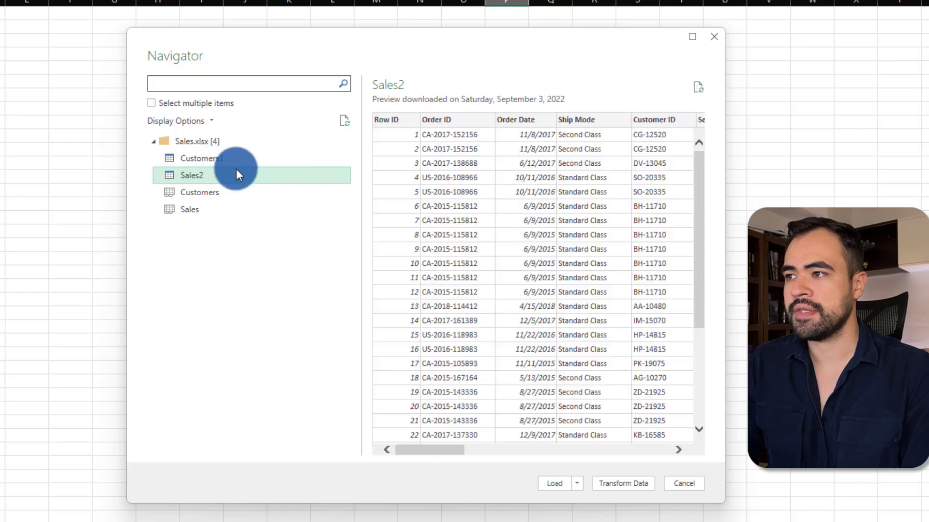
pyautogui.click(151, 104)
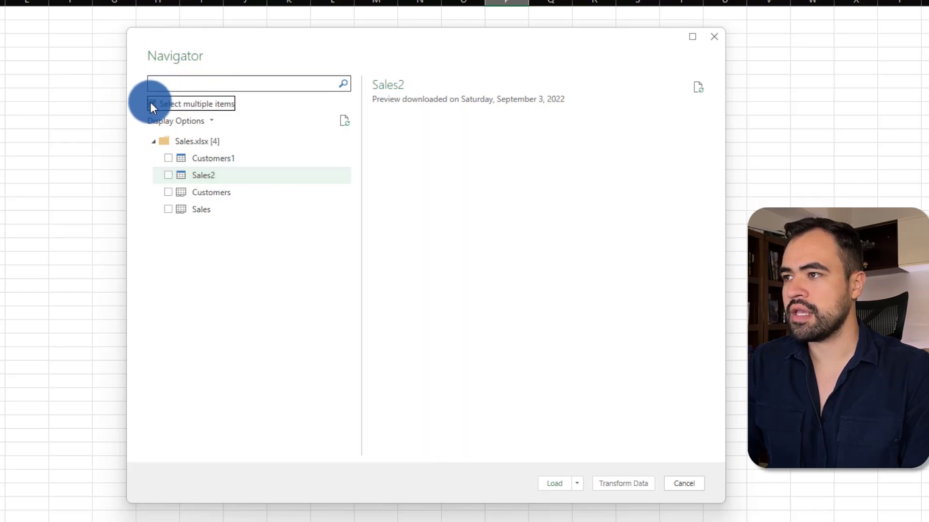
pyautogui.click(167, 158)
pyautogui.click(167, 174)
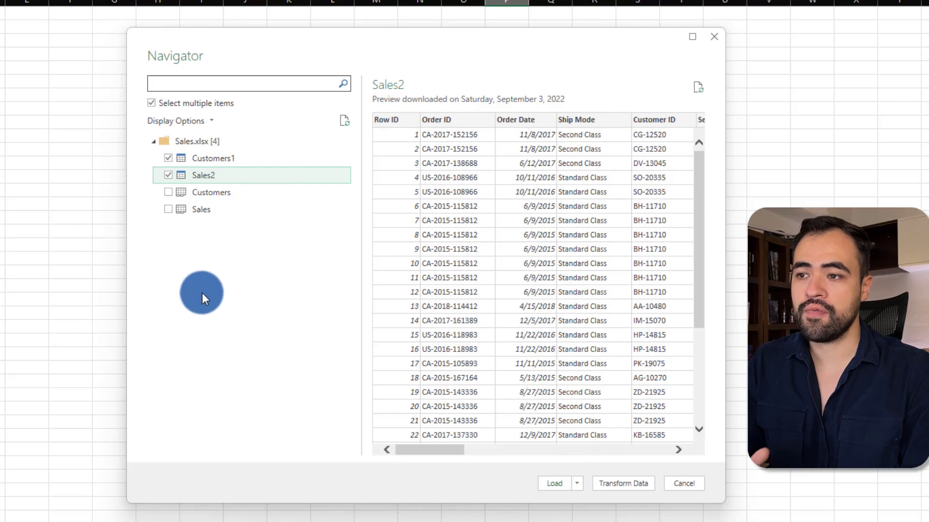
pyautogui.click(637, 482)
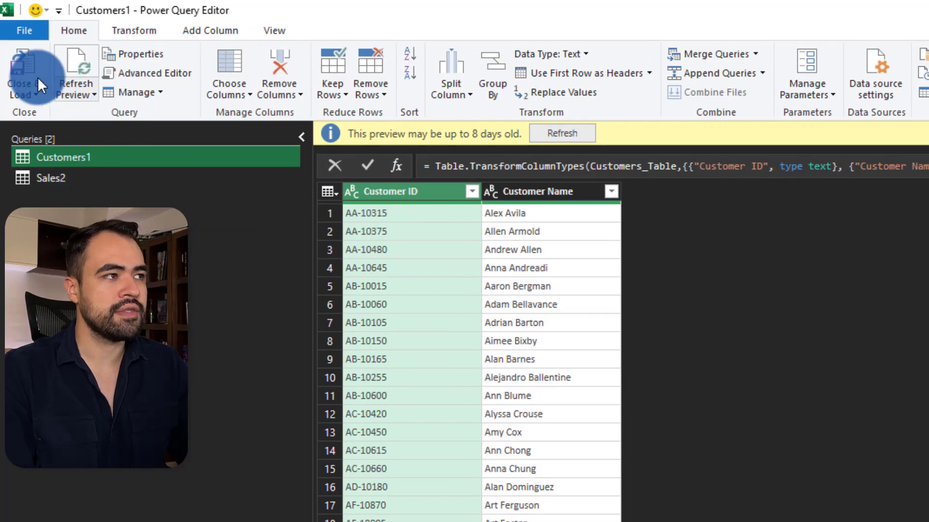
pyautogui.click(153, 32)
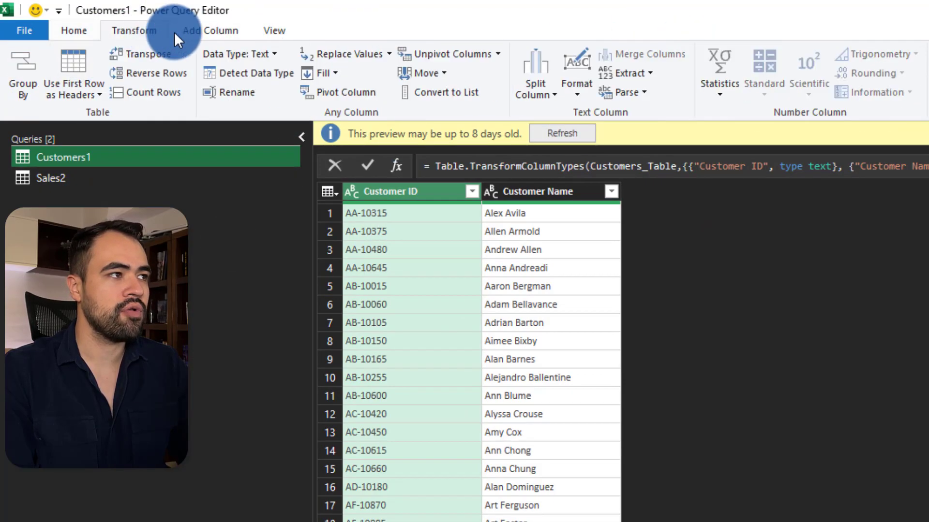
pyautogui.click(73, 30)
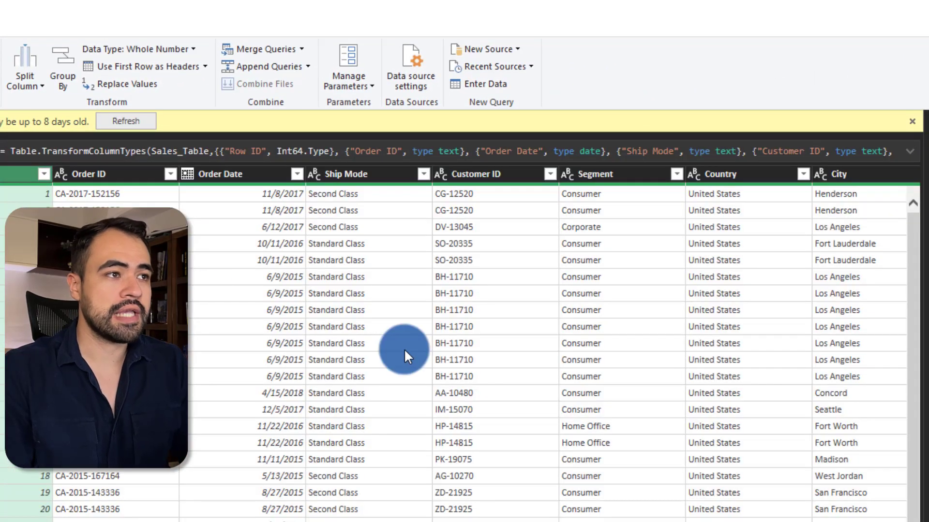
# Step: Filter the Region column of the Sales2 query to keep only Central and East
pyautogui.hscroll(8, 332, 495)
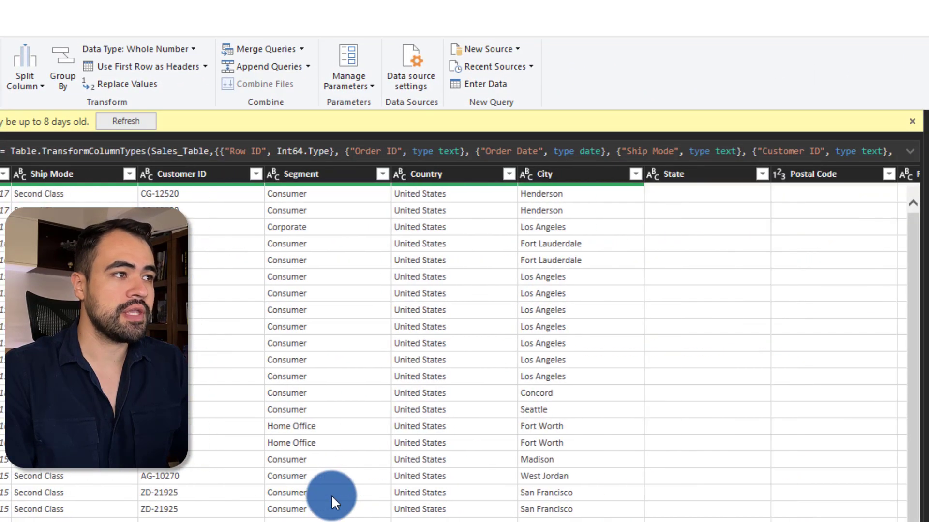
pyautogui.hscroll(5, 332, 495)
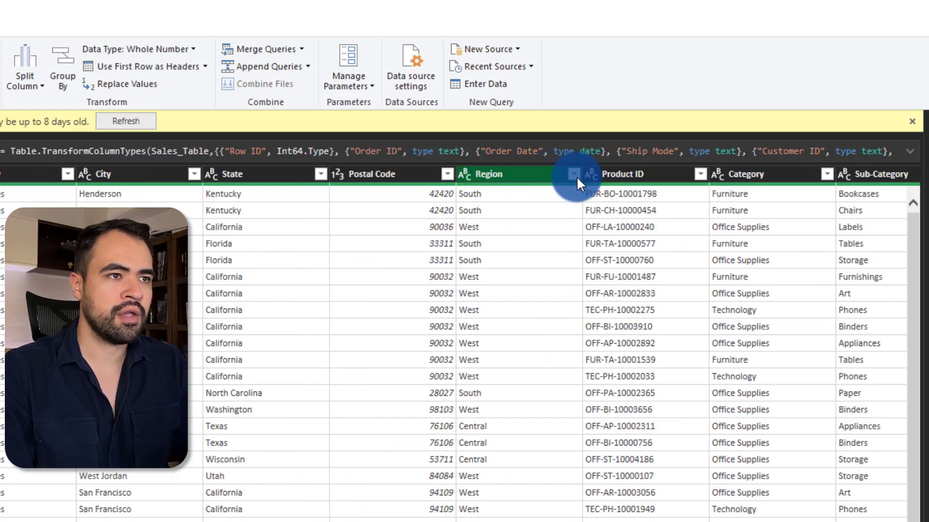
pyautogui.click(574, 175)
pyautogui.click(387, 345)
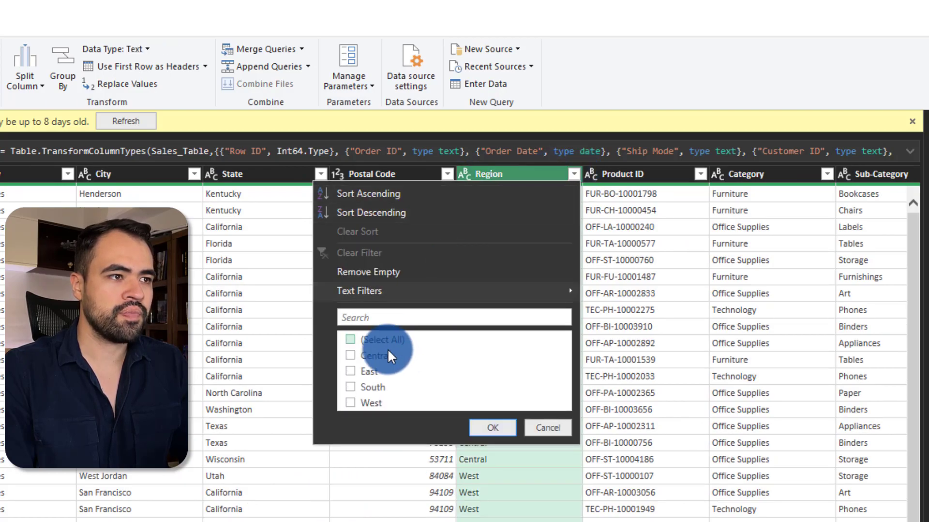
pyautogui.click(351, 358)
pyautogui.click(351, 372)
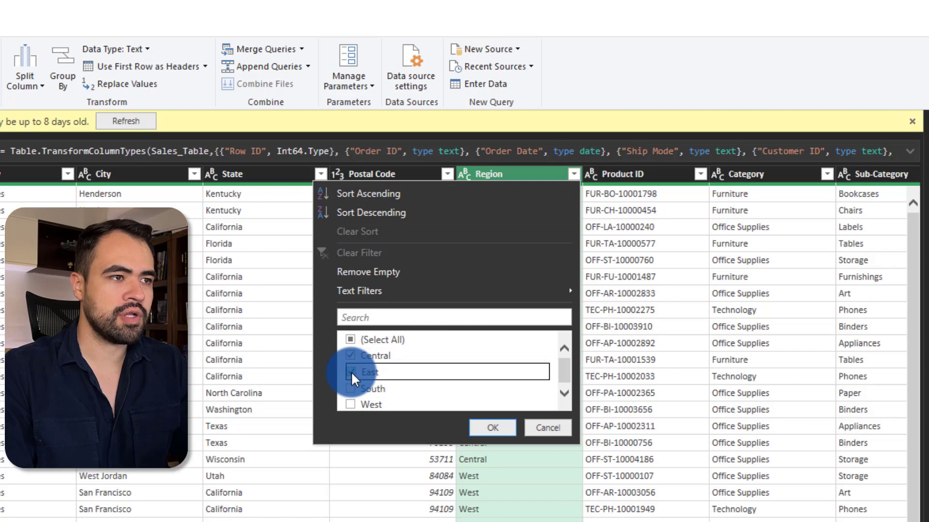
pyautogui.click(489, 428)
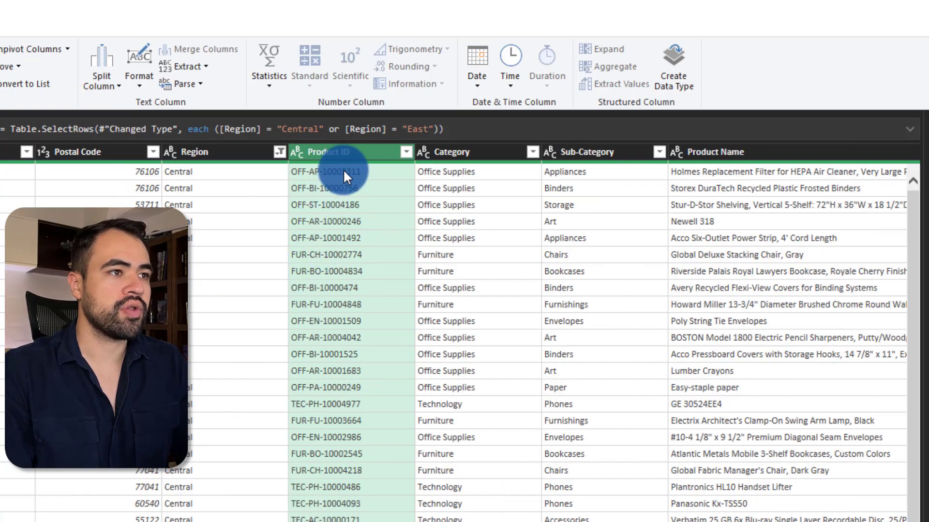
# Step: Duplicate the Product ID column and extract only the first 3 characters in the copy
pyautogui.rightClick(346, 156)
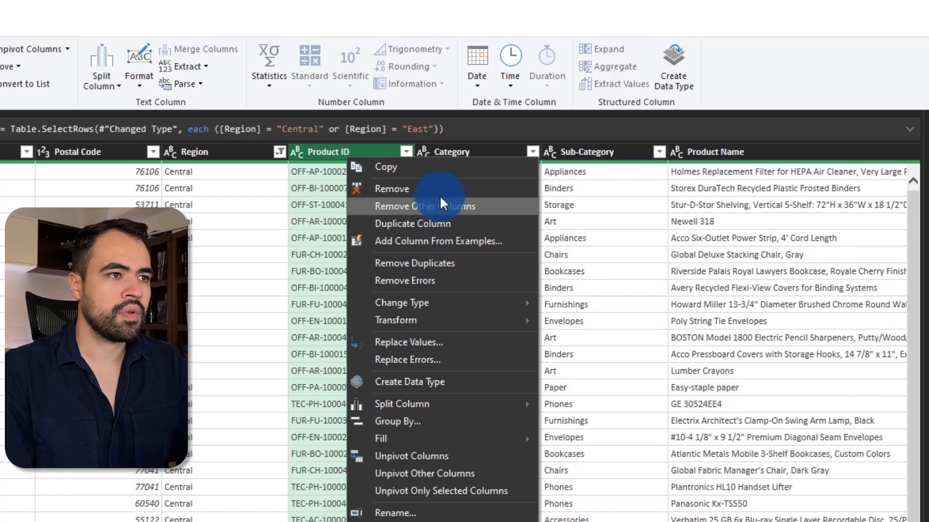
pyautogui.click(444, 222)
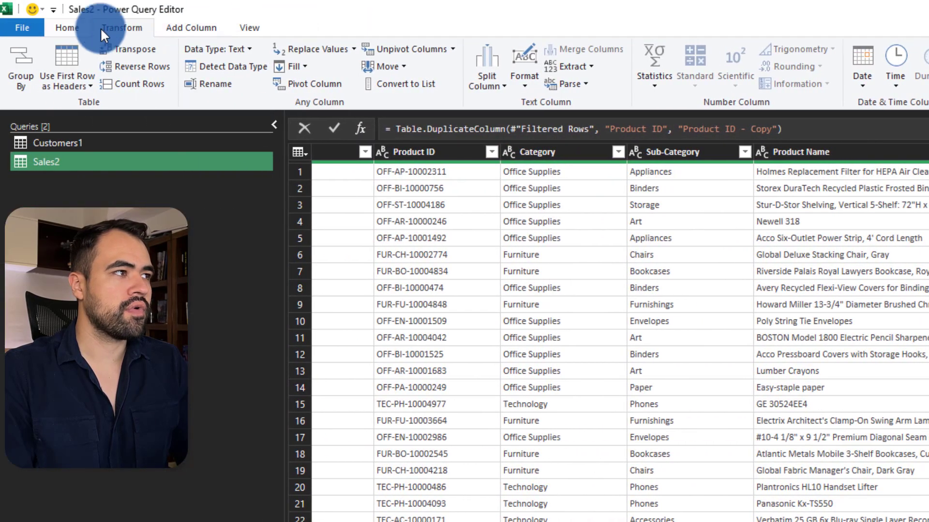
pyautogui.click(579, 68)
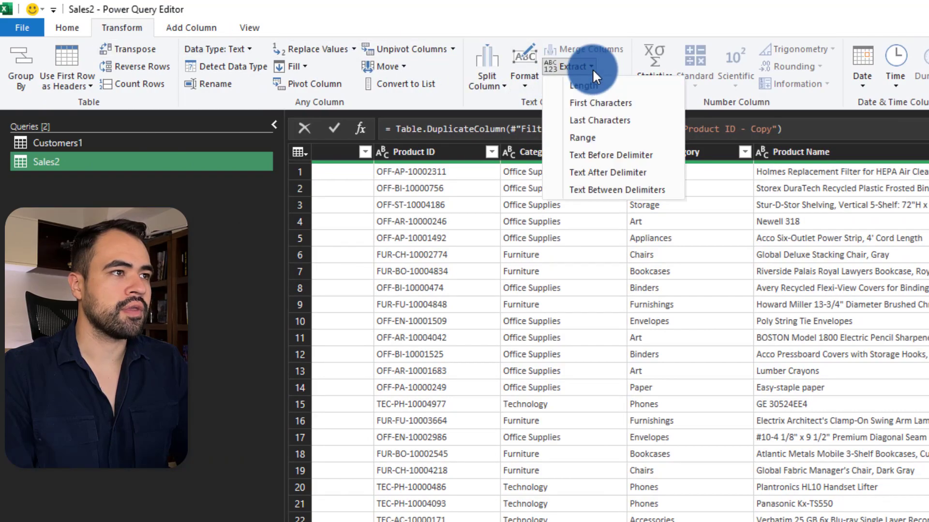
pyautogui.click(640, 102)
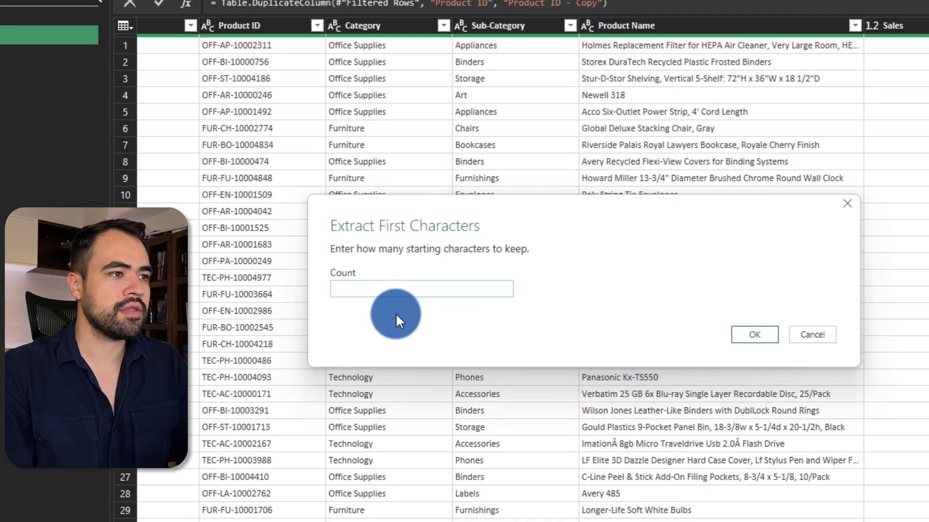
pyautogui.write('3')
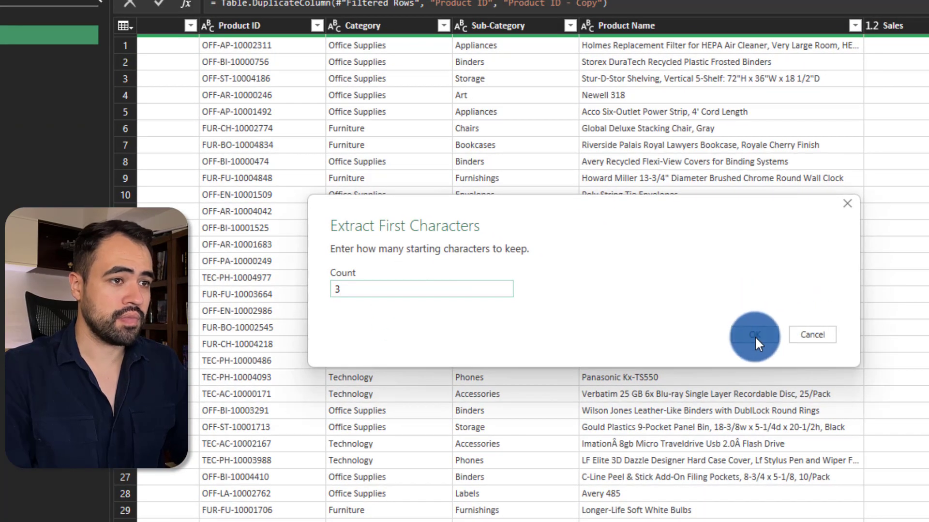
pyautogui.click(754, 334)
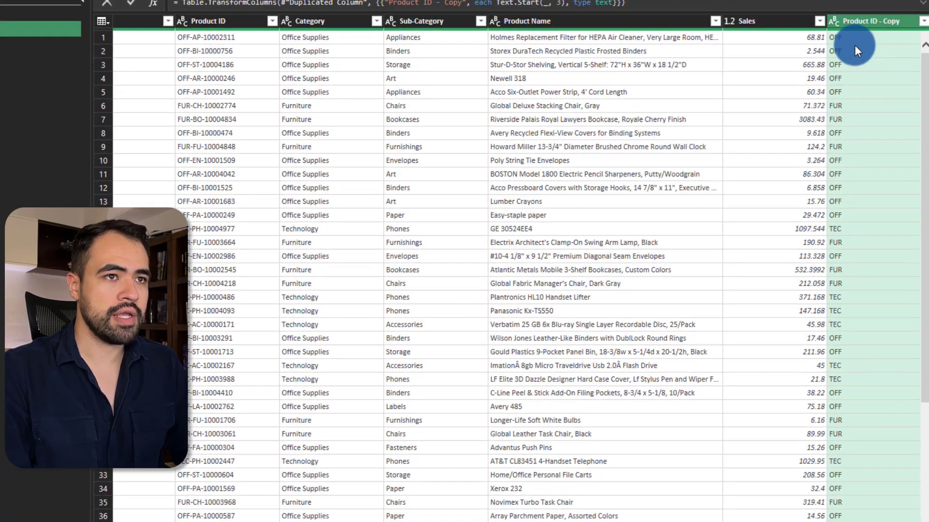
# Step: Merge the Order ID and Product ID - Copy columns with a custom "-" separator into a column named Order Id New
pyautogui.moveTo(750, 521); pyautogui.dragTo(186, 521)
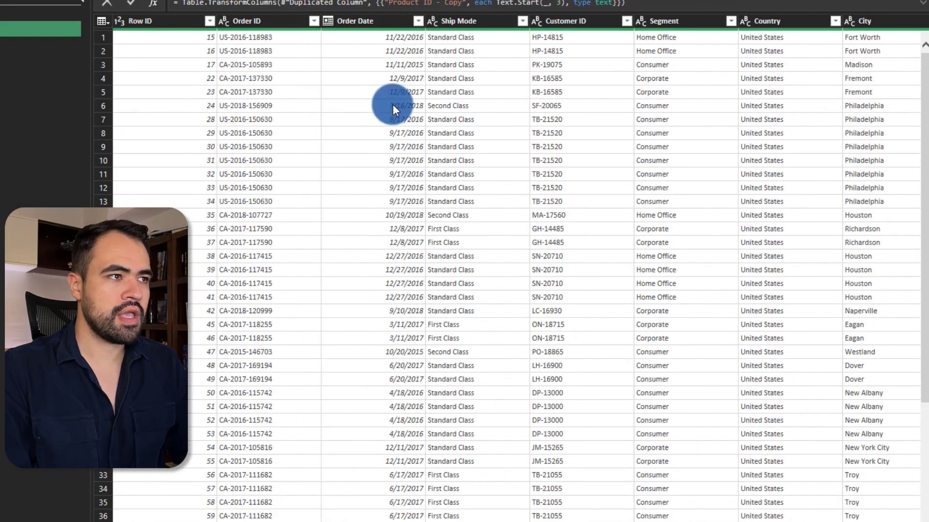
pyautogui.click(254, 21)
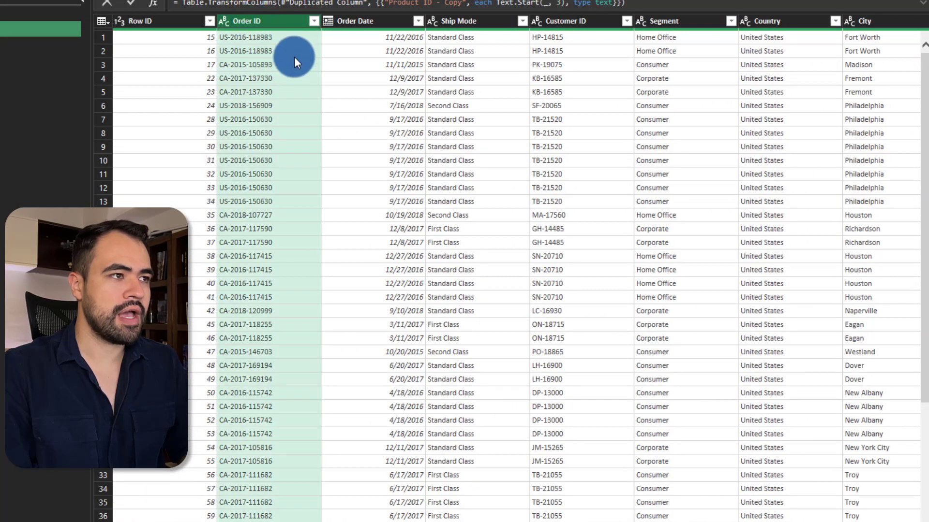
pyautogui.hscroll(10, 564, 103)
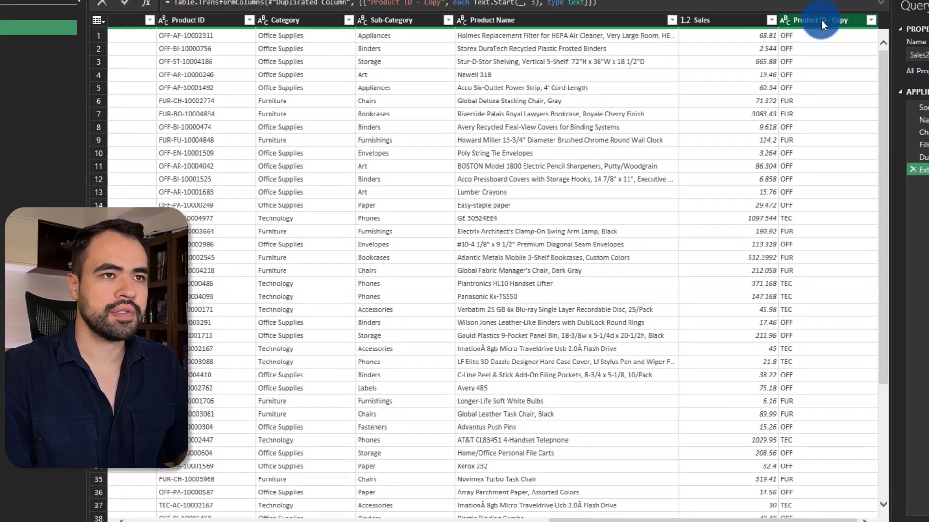
pyautogui.click(860, 19)
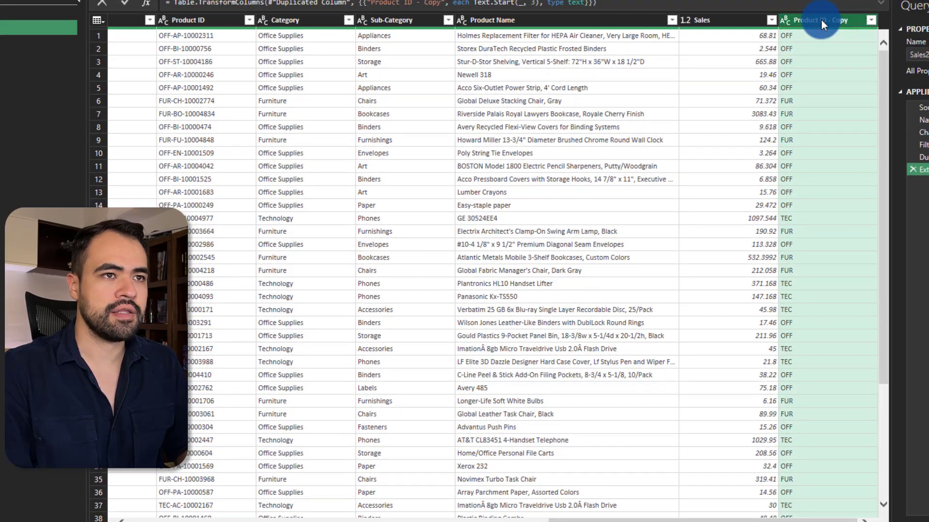
pyautogui.rightClick(820, 19)
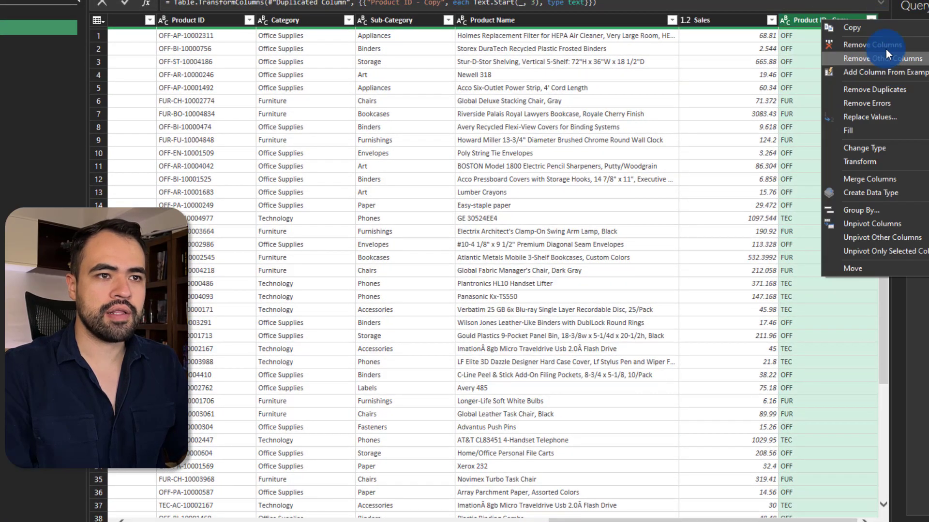
pyautogui.click(904, 179)
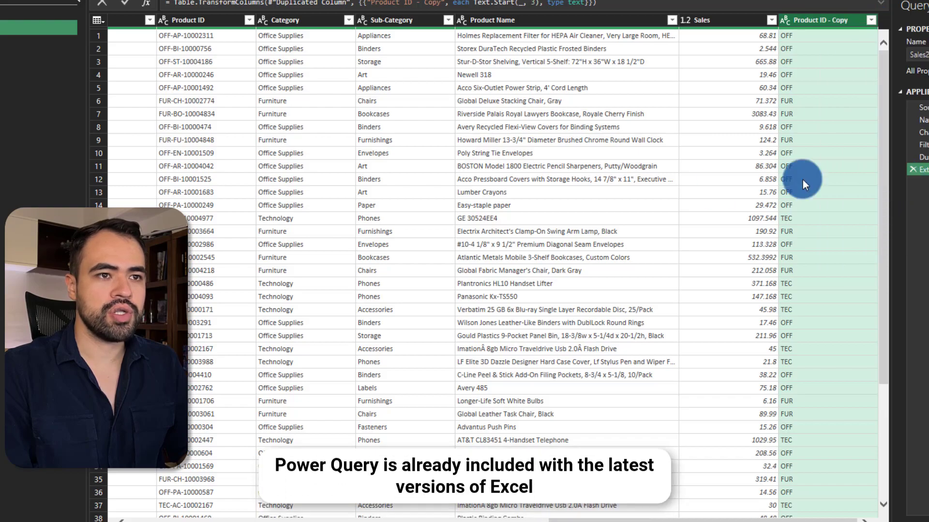
pyautogui.click(376, 216)
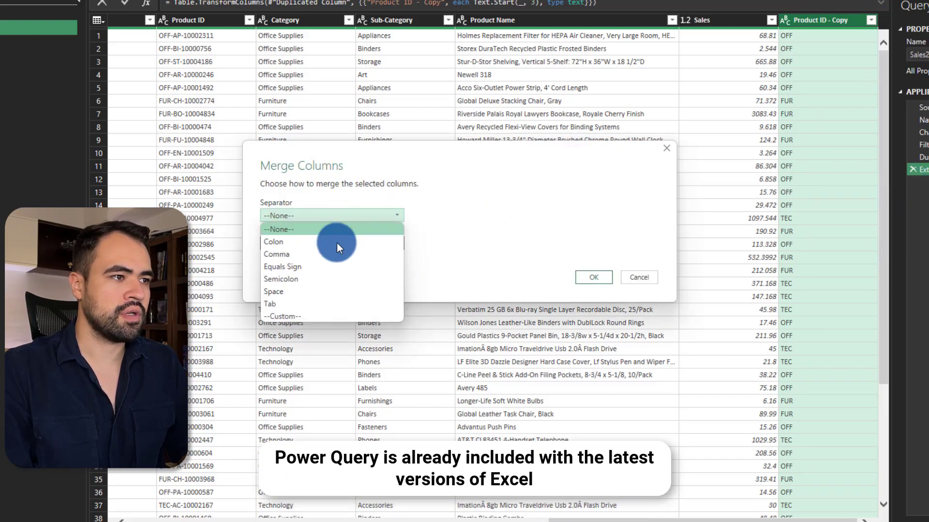
pyautogui.click(315, 318)
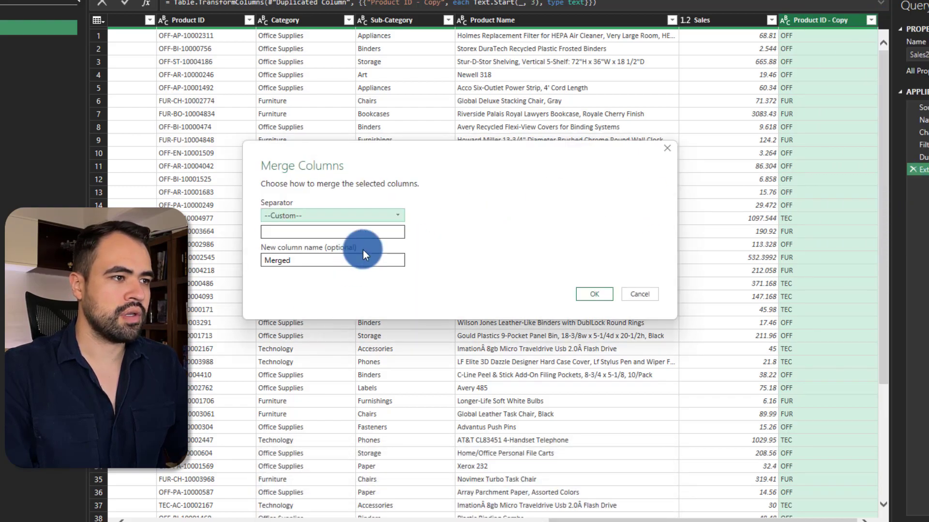
pyautogui.click(324, 233)
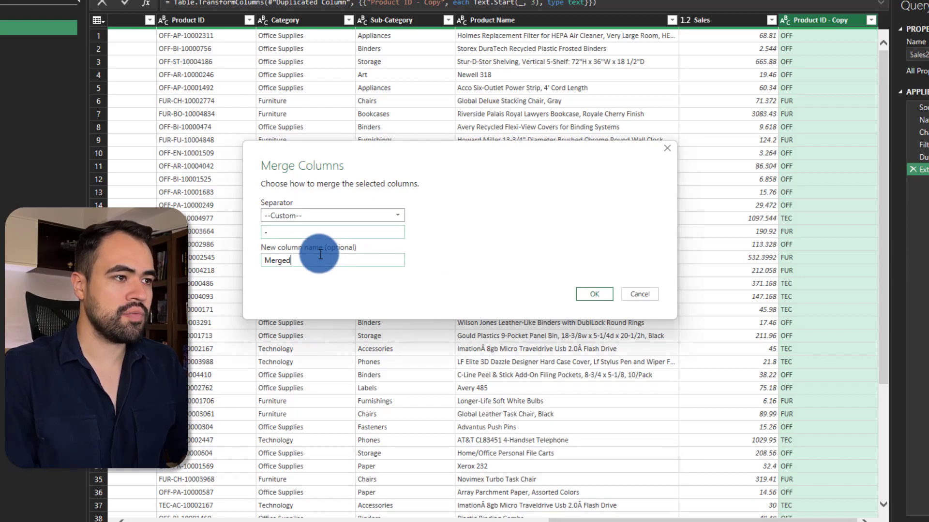
pyautogui.press('Tab')
pyautogui.press('BackSpace')
pyautogui.write('Order Id New')
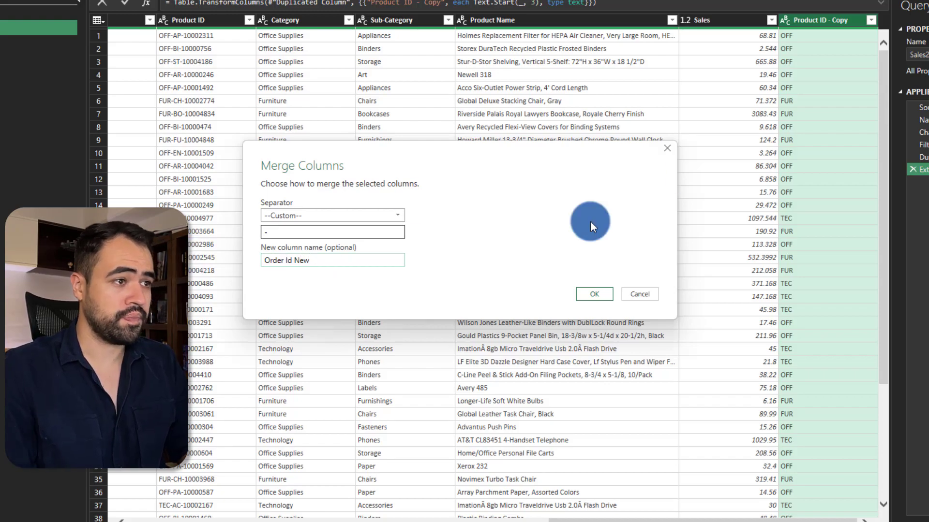
pyautogui.click(604, 292)
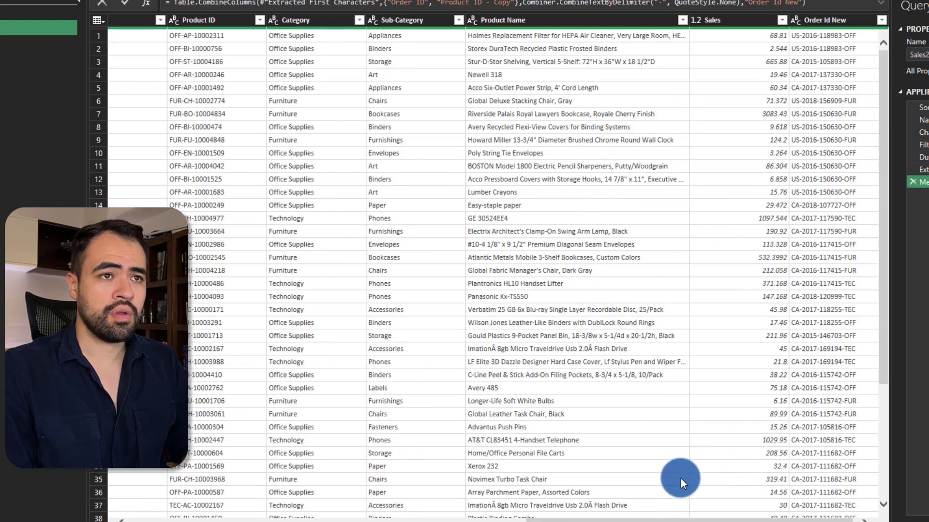
# Step: Add a custom column named "Sales + tax" to Sales2 with the formula [Sales] * 1.13
pyautogui.moveTo(693, 521); pyautogui.dragTo(780, 521)
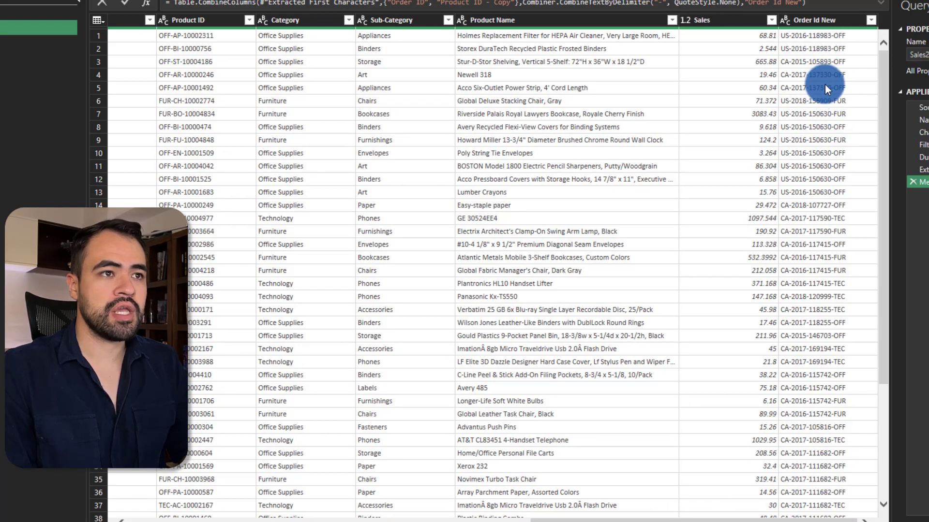
pyautogui.click(739, 23)
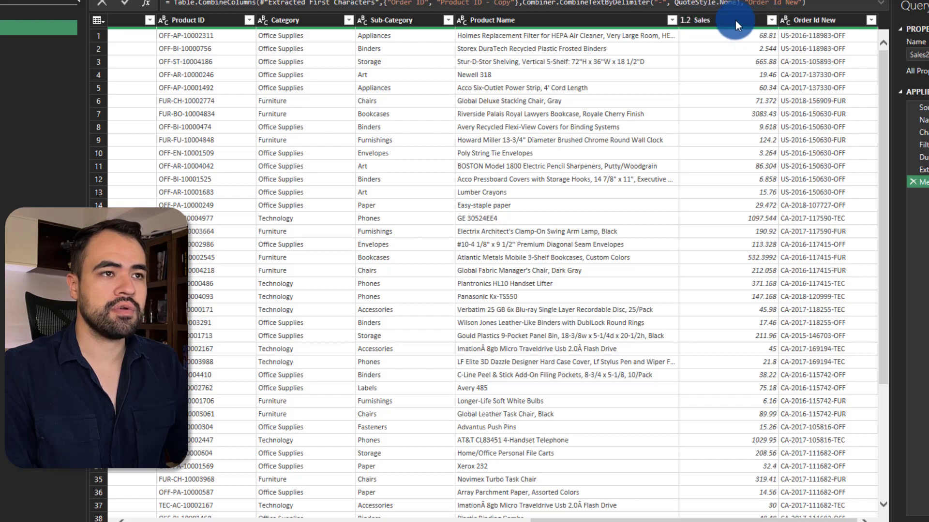
pyautogui.click(751, 29)
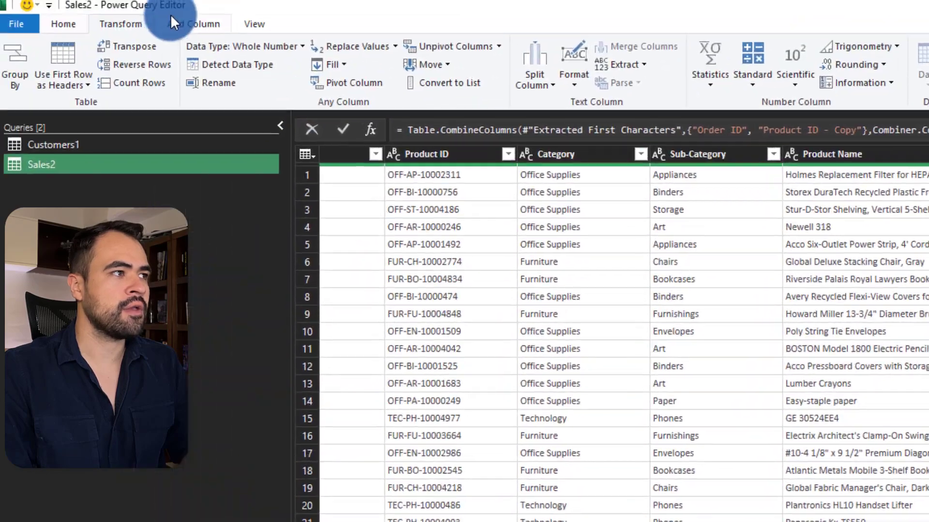
pyautogui.click(196, 30)
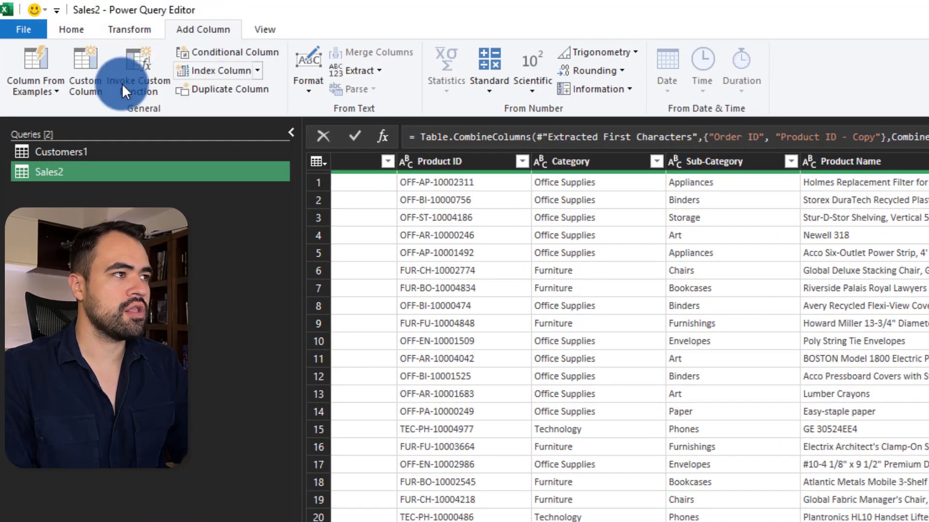
pyautogui.click(83, 72)
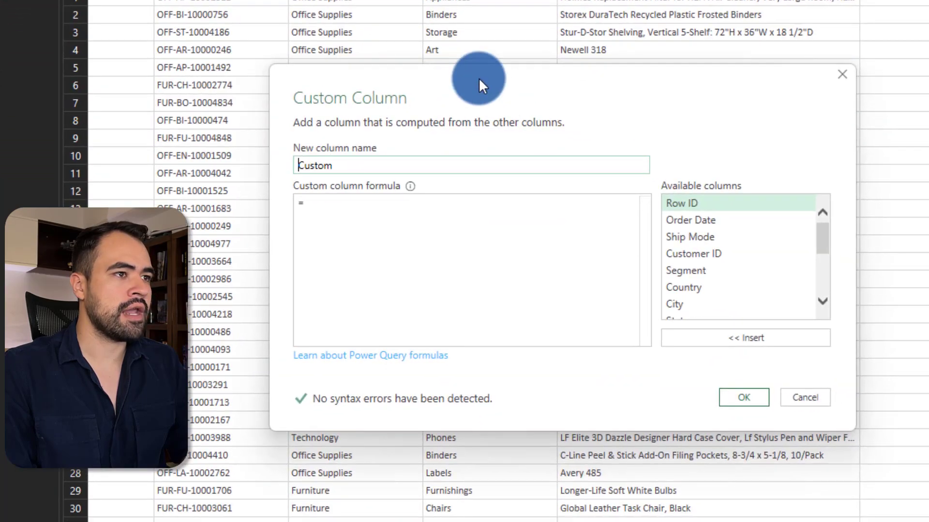
pyautogui.hotkey('ctrl', 'a')
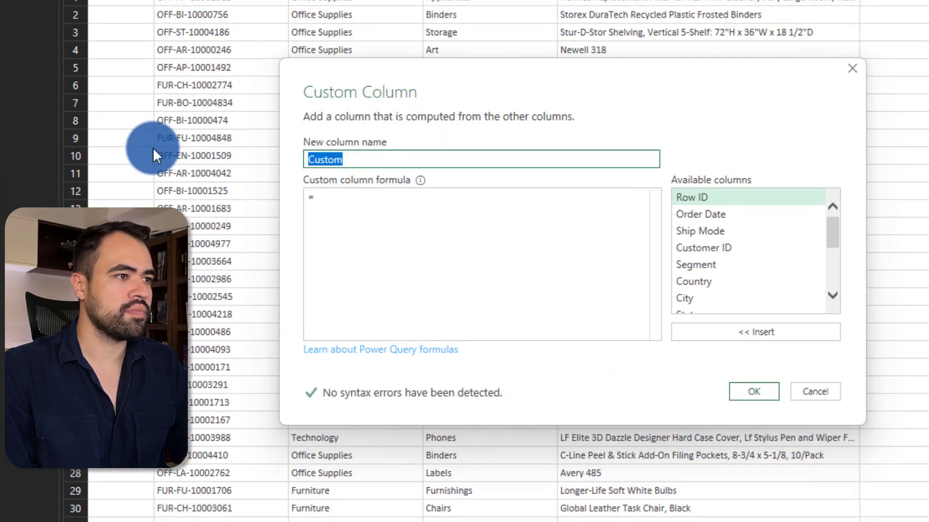
pyautogui.write('Sales + tax')
pyautogui.click(347, 199)
pyautogui.scroll(-3, 756, 226)
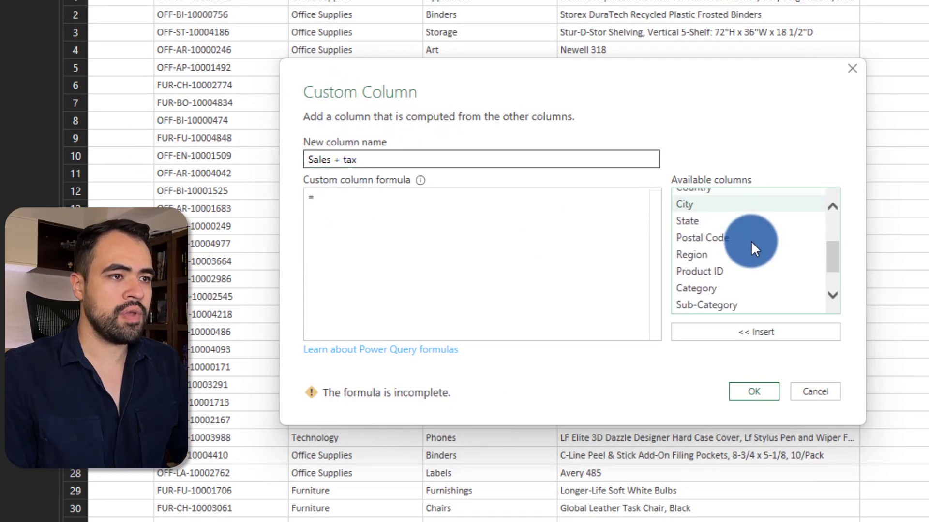
pyautogui.doubleClick(704, 289)
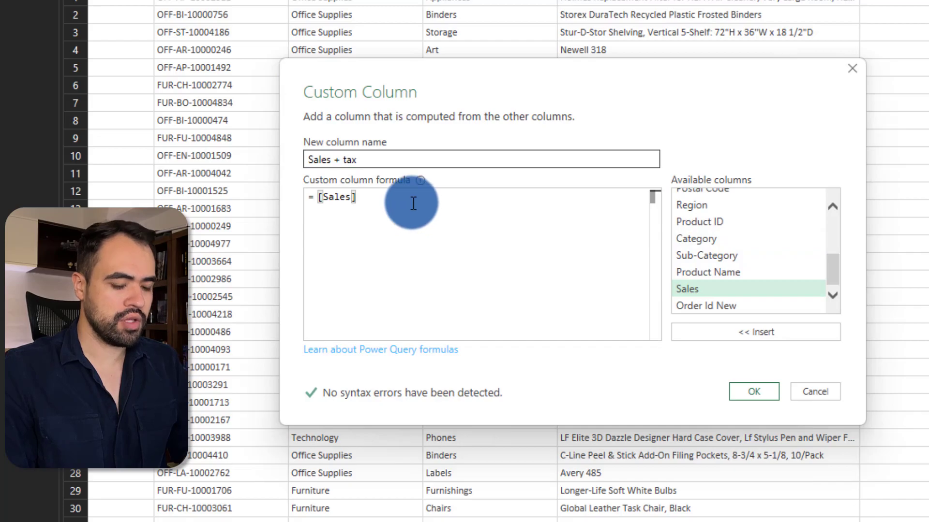
pyautogui.write('* 1.13')
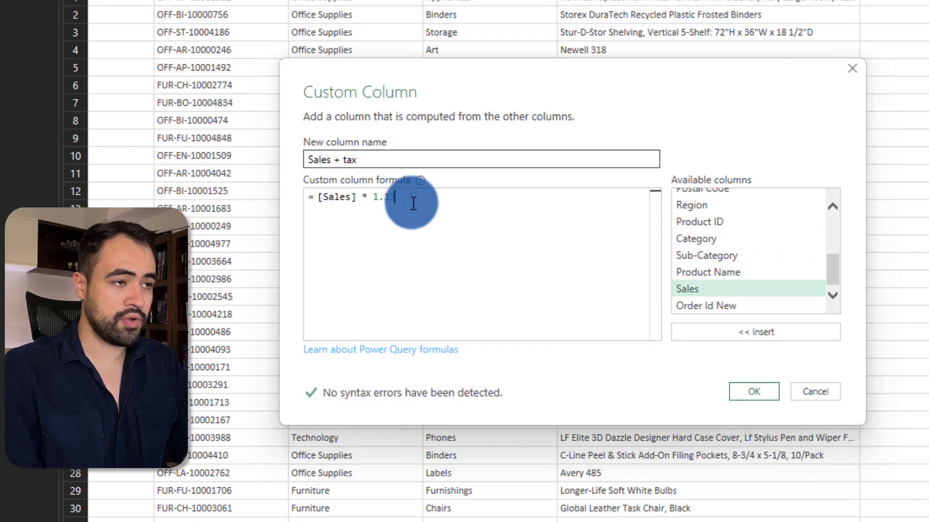
pyautogui.click(754, 392)
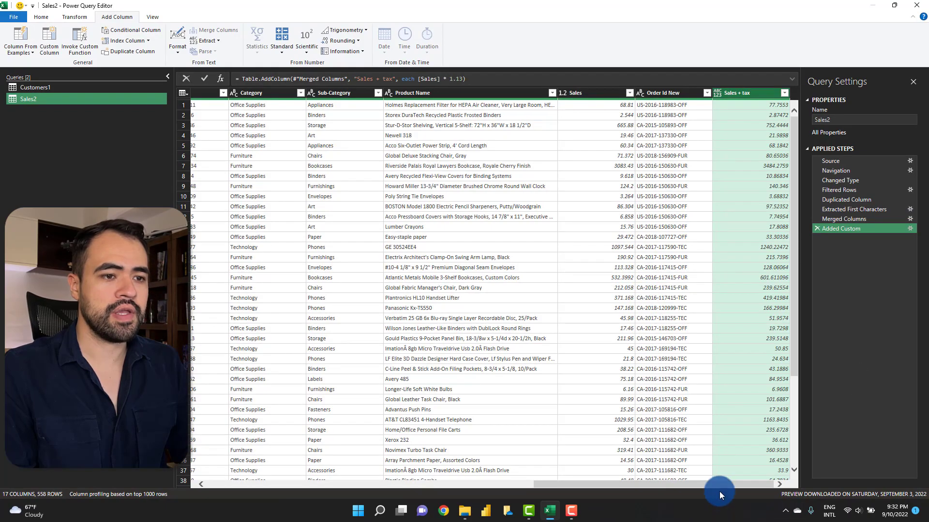
# Step: Merge Sales2 with Customers1 on Customer ID using a left outer join, and expand only Customer Name without the original column name prefix
pyautogui.moveTo(721, 490)
pyautogui.mouseDown()
pyautogui.moveTo(326, 487)
pyautogui.moveTo(730, 479)
pyautogui.mouseUp()
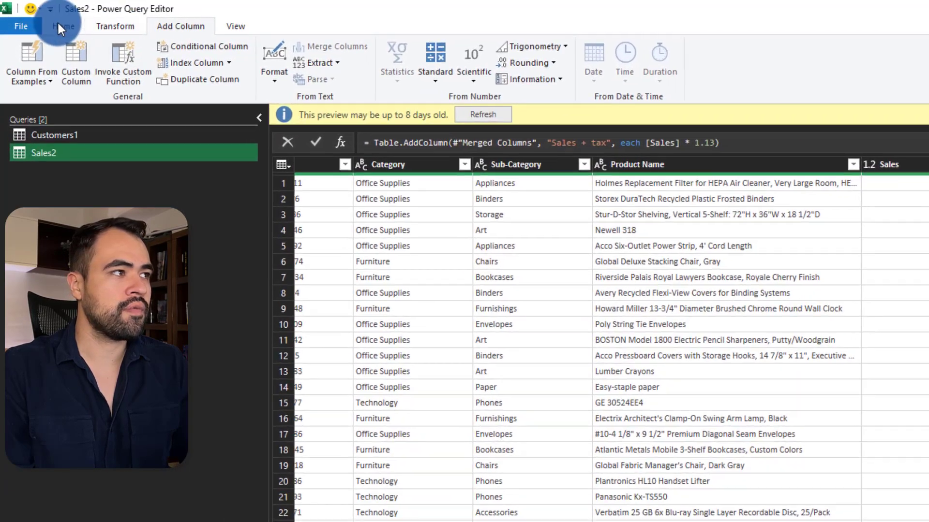
pyautogui.click(41, 17)
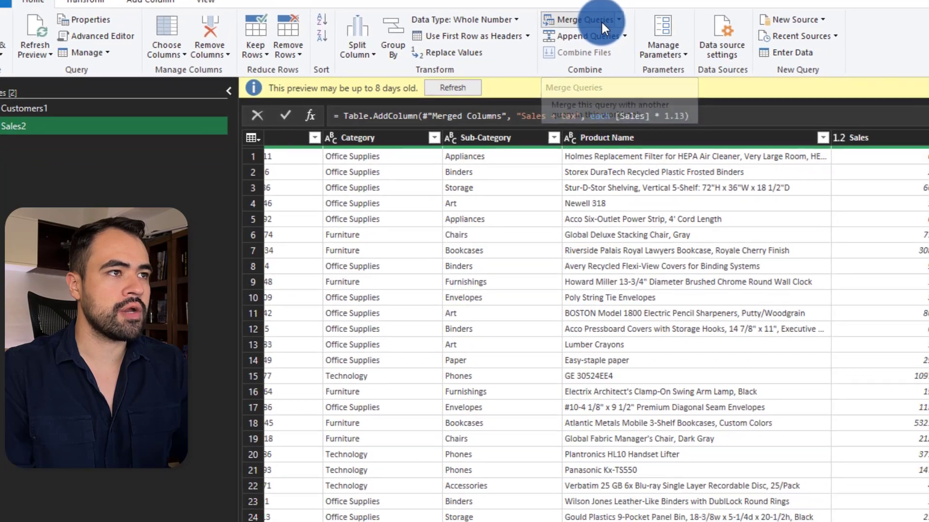
pyautogui.click(602, 22)
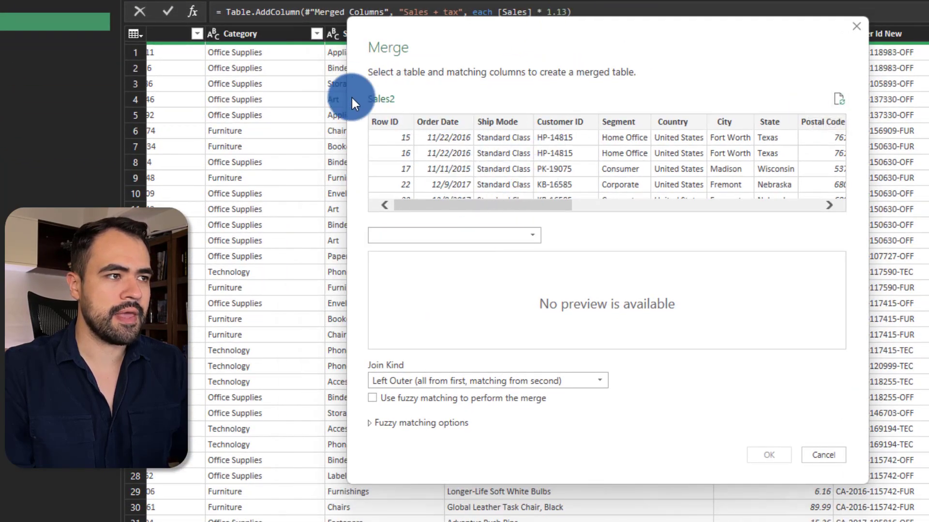
pyautogui.click(517, 235)
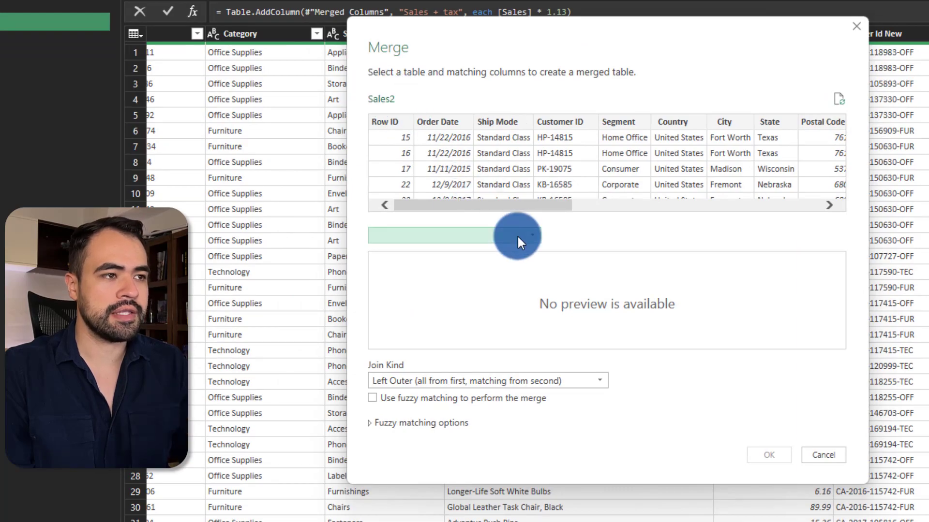
pyautogui.click(410, 251)
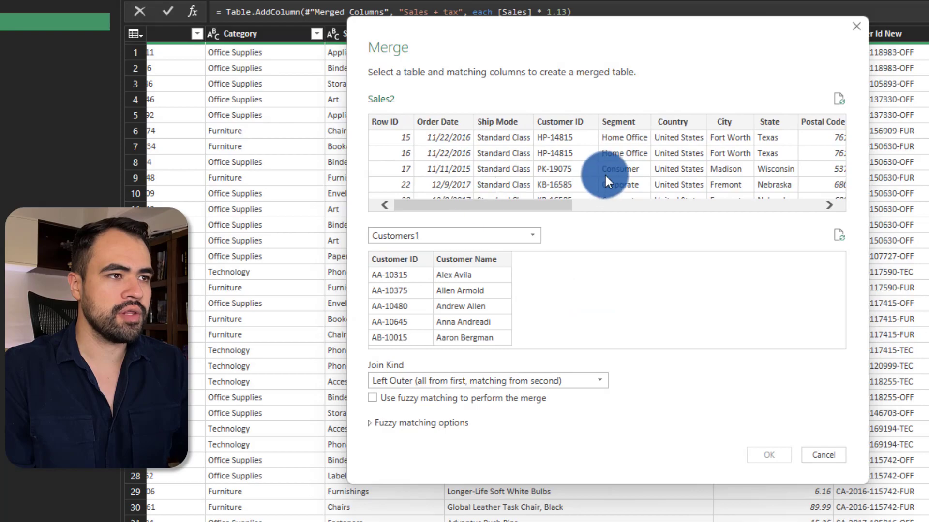
pyautogui.click(567, 124)
pyautogui.click(401, 259)
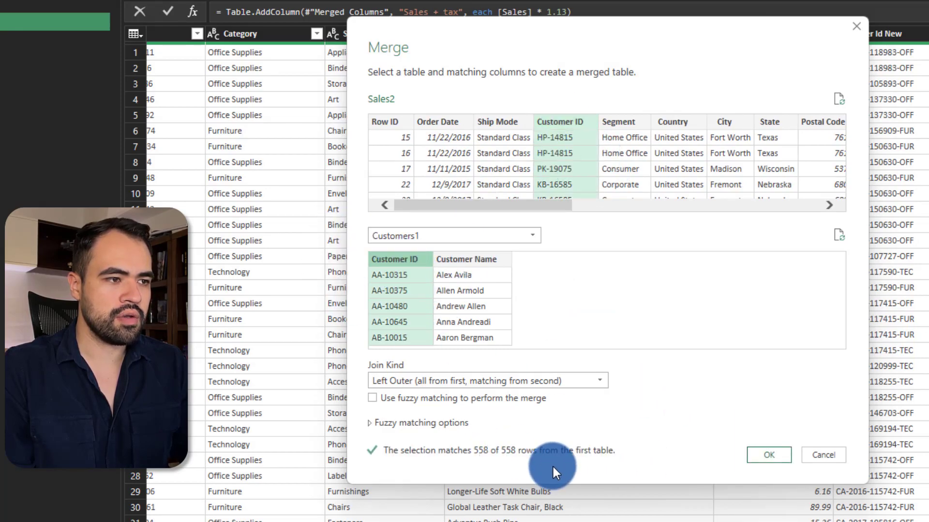
pyautogui.click(758, 460)
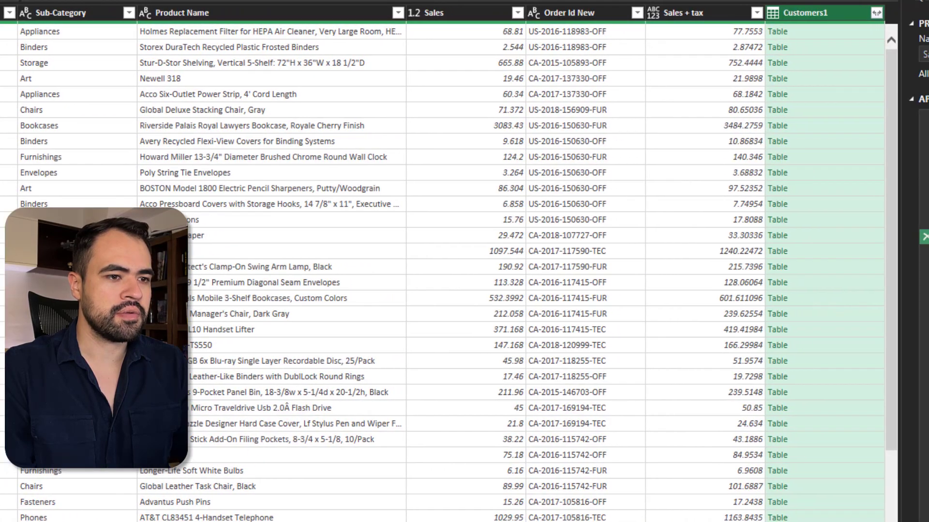
pyautogui.click(876, 13)
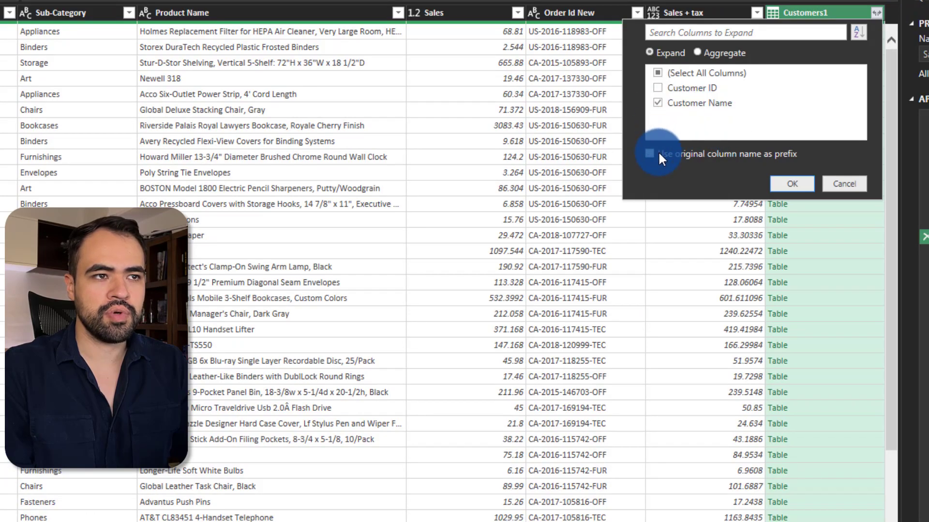
pyautogui.click(794, 184)
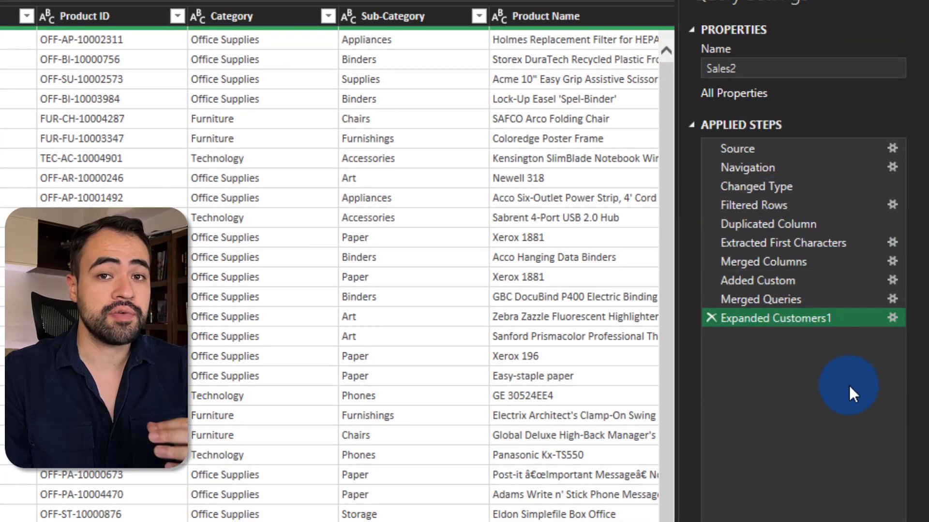
# Step: Review the Sales2 query at each applied step from Extracted First Characters through Expanded Customers1
pyautogui.click(798, 247)
pyautogui.click(785, 264)
pyautogui.click(773, 285)
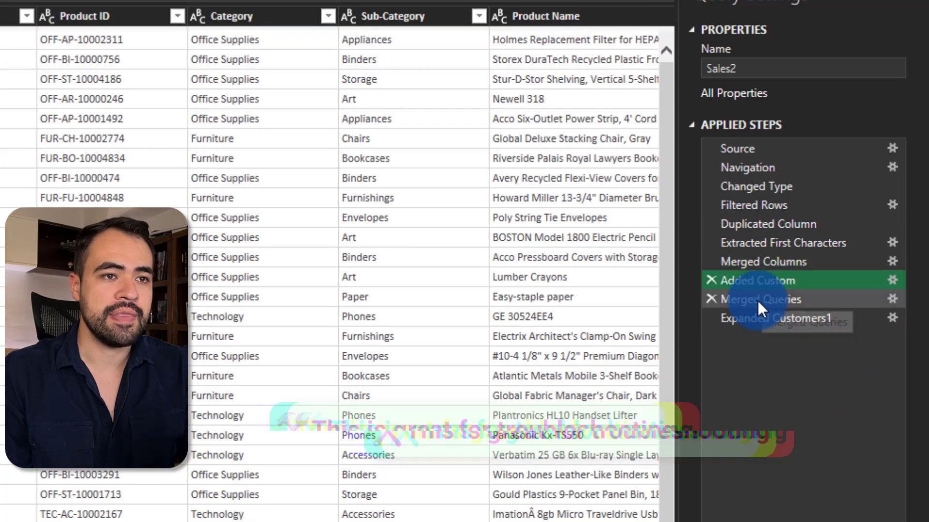
pyautogui.click(757, 301)
pyautogui.click(757, 320)
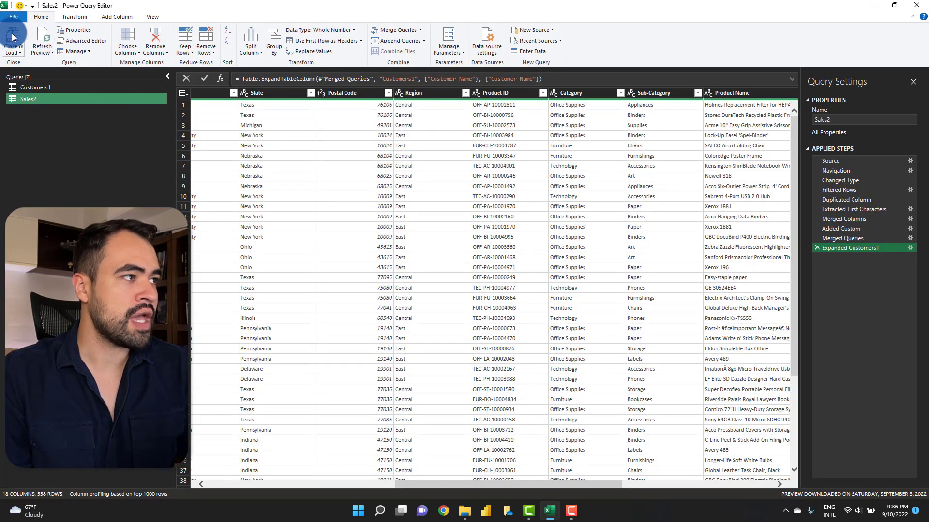
# Step: Close the Power Query Editor, load the queries into the workbook and check the added columns of the Sales2 table
pyautogui.click(12, 37)
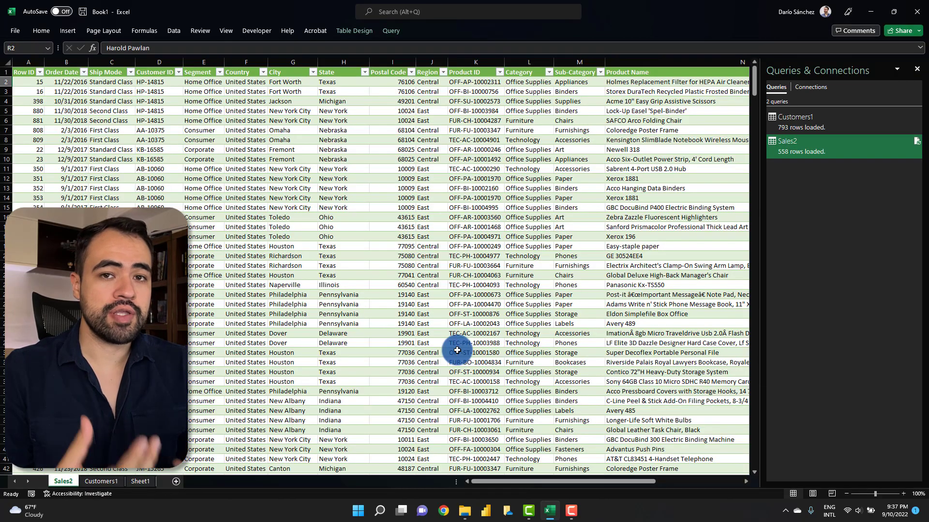
pyautogui.hscroll(8, 151, 174)
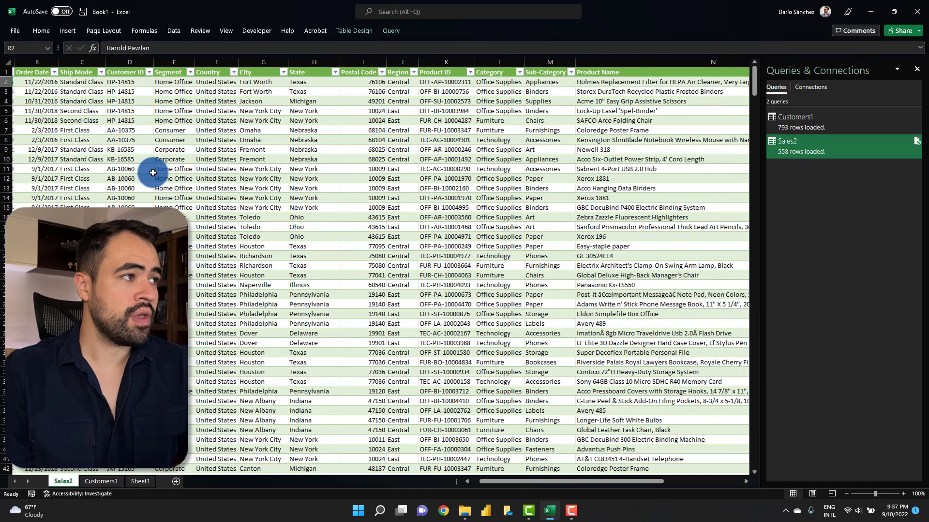
pyautogui.hscroll(2, 152, 178)
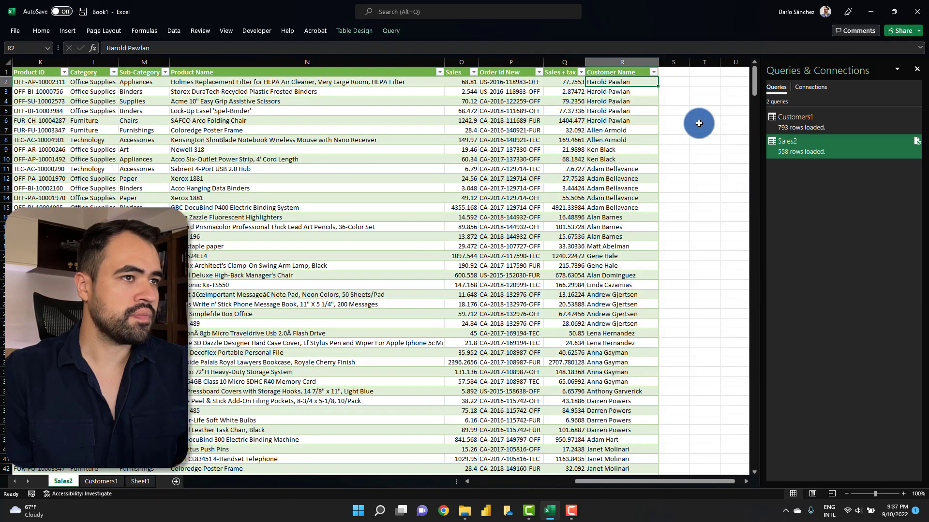
# Step: Examine the Sales + tax and Customer Name columns in the loaded Sales2 table
pyautogui.click(567, 120)
pyautogui.press('Up')
pyautogui.press('Up')
pyautogui.press('Up')
pyautogui.press('Up')
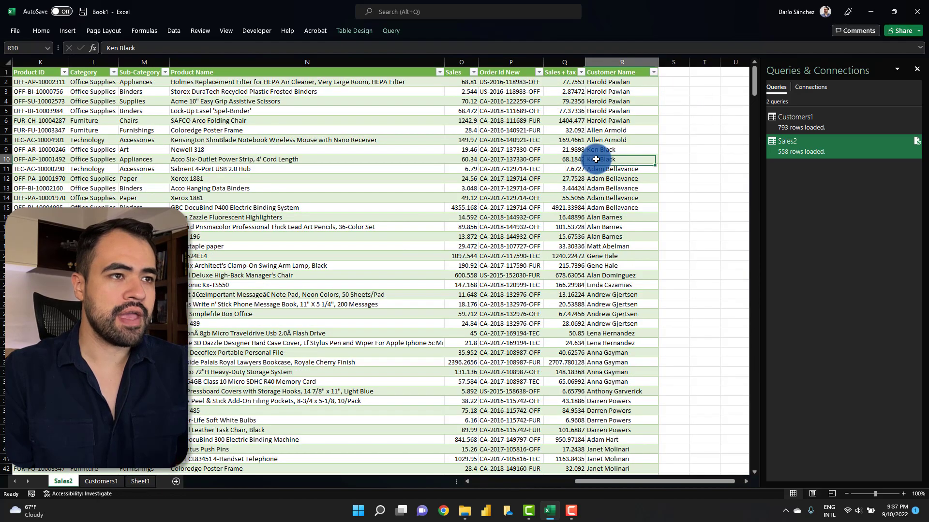
pyautogui.click(629, 112)
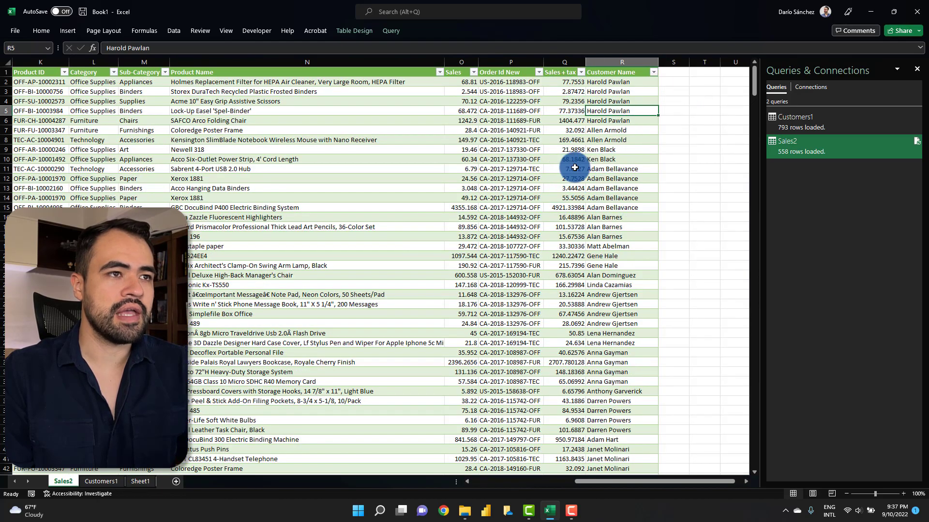
pyautogui.click(166, 47)
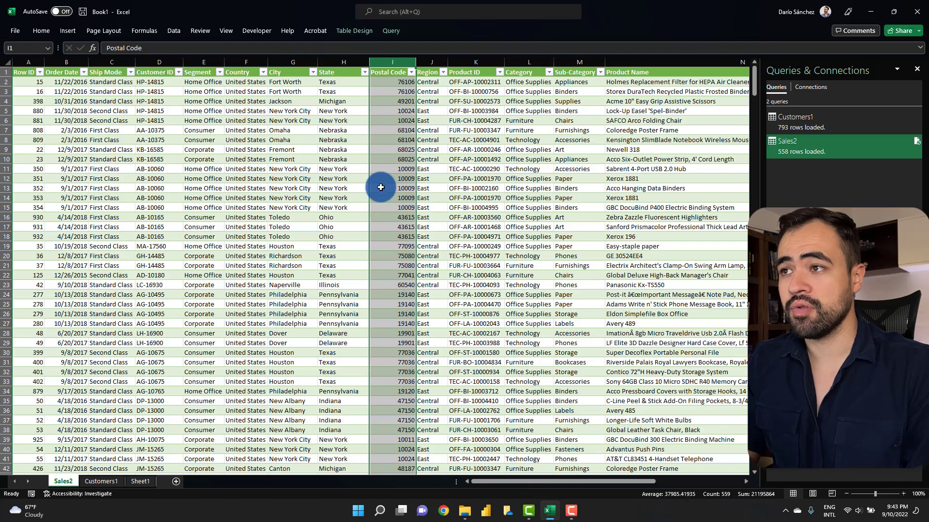
# Step: Switch to File Explorer, copy Sales New Data.xlsx from the Material folder and open the Excercise subfolder
pyautogui.click(476, 516)
pyautogui.click(250, 115)
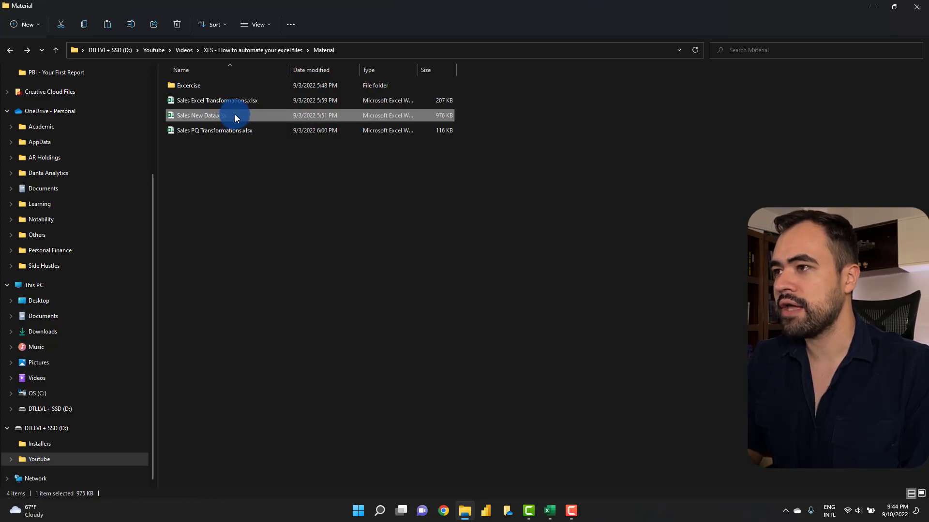
pyautogui.rightClick(233, 115)
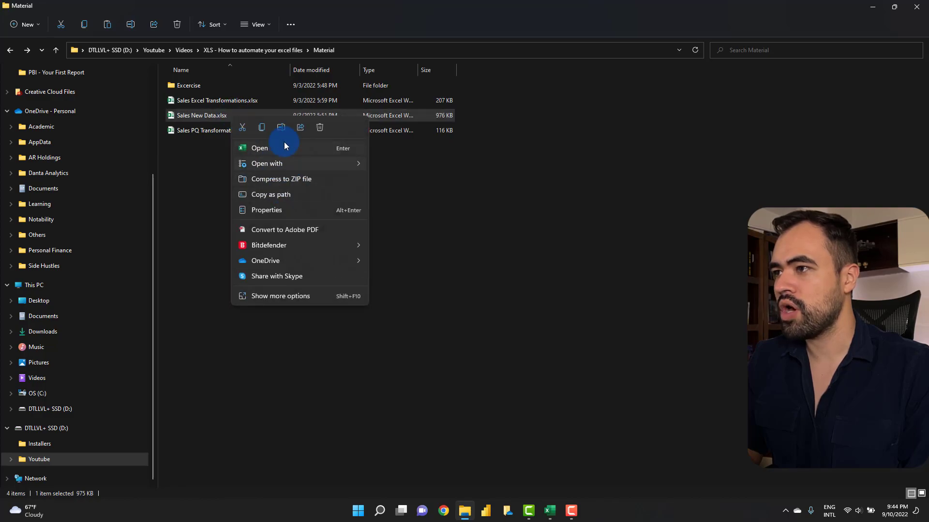
pyautogui.click(191, 86)
pyautogui.doubleClick(191, 86)
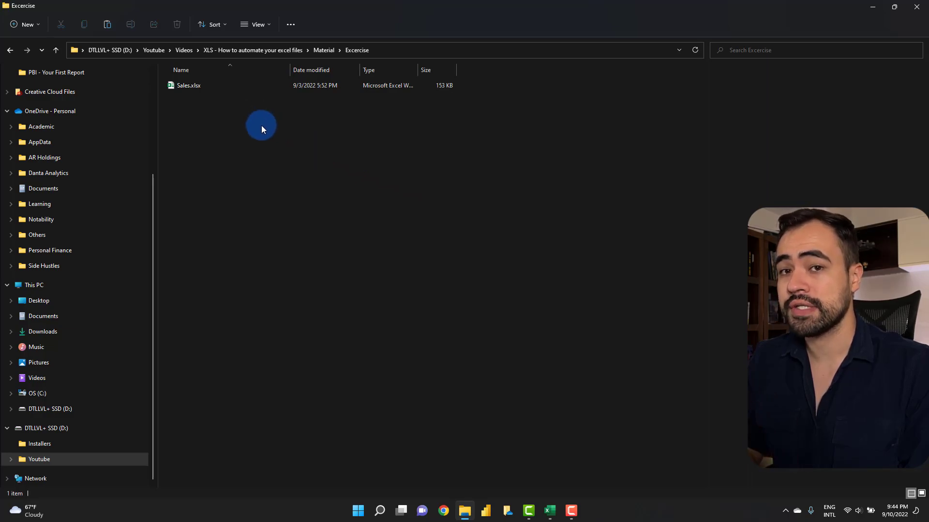
# Step: Replace Sales.xlsx in the Excercise folder with the copied Sales New Data.xlsx and rename the copy as Sales
pyautogui.click(226, 85)
pyautogui.rightClick(237, 85)
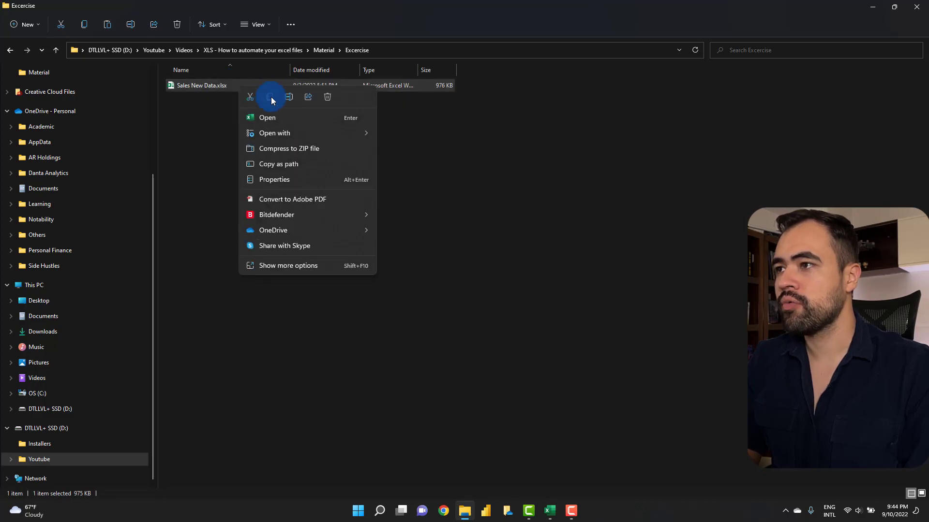
pyautogui.click(289, 98)
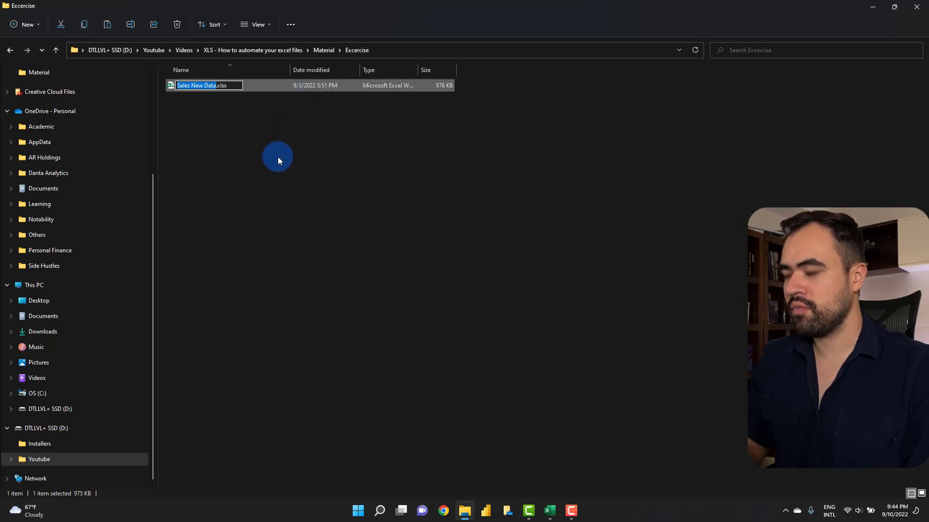
pyautogui.write('Sales')
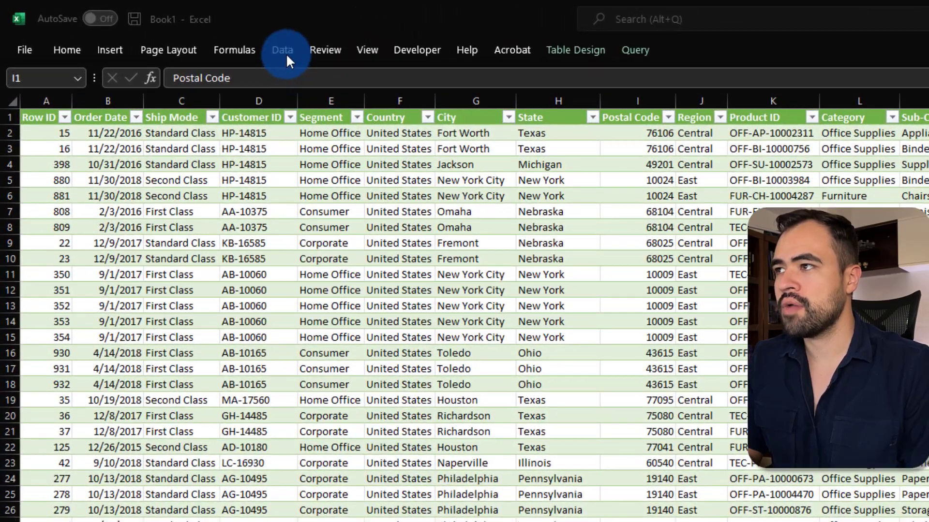
# Step: Return to the Book1 workbook in Excel and refresh all queries to load the replaced source file
pyautogui.hotkey('ctrl', 'space')
pyautogui.click(276, 48)
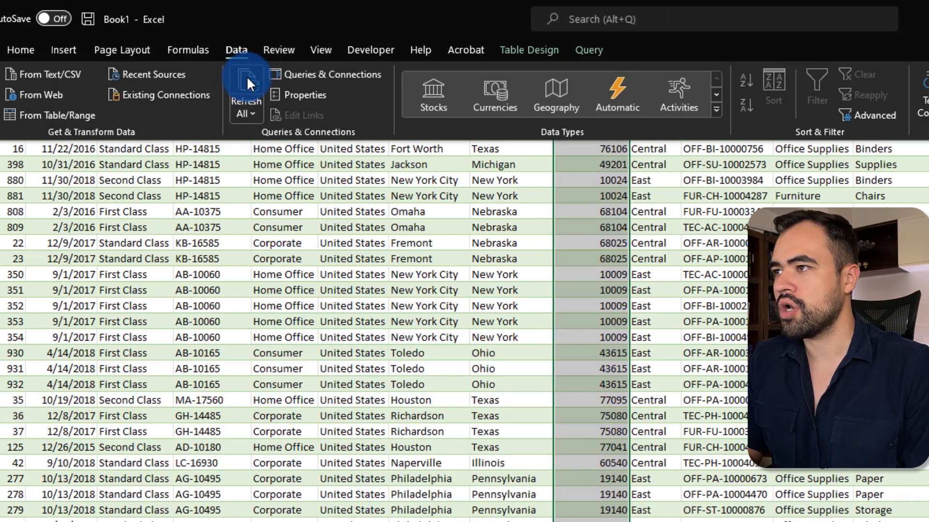
pyautogui.click(293, 79)
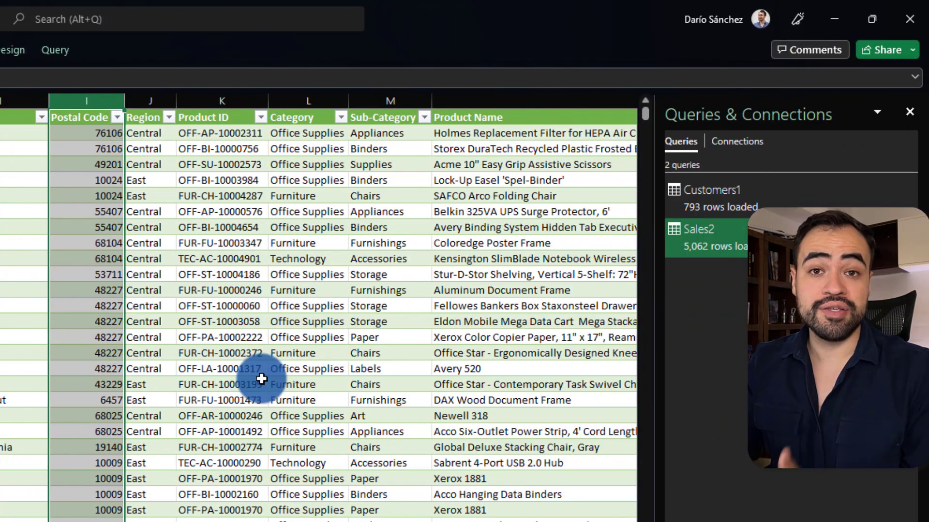